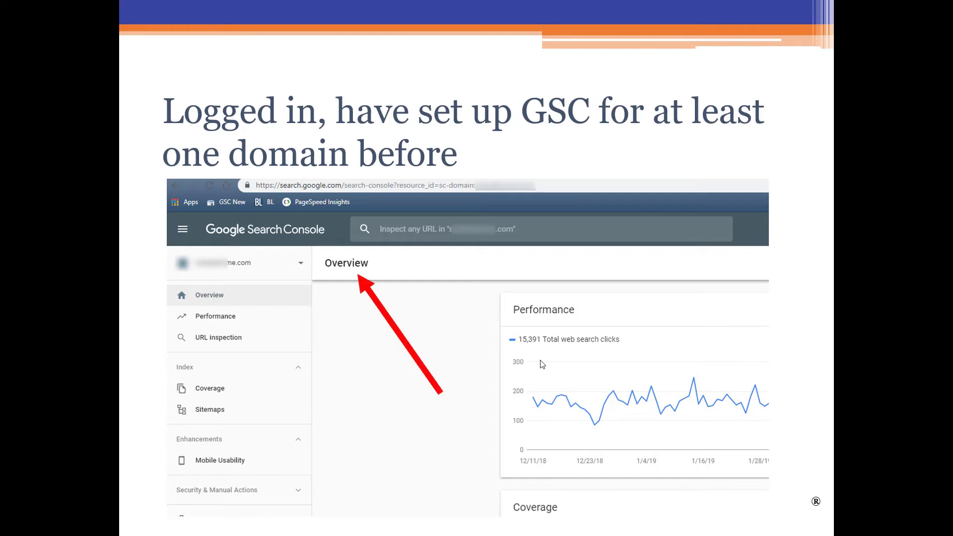
- Advance to the 'A New Choice as of March 2019' slide comparing Domain and URL prefix
key("Right")
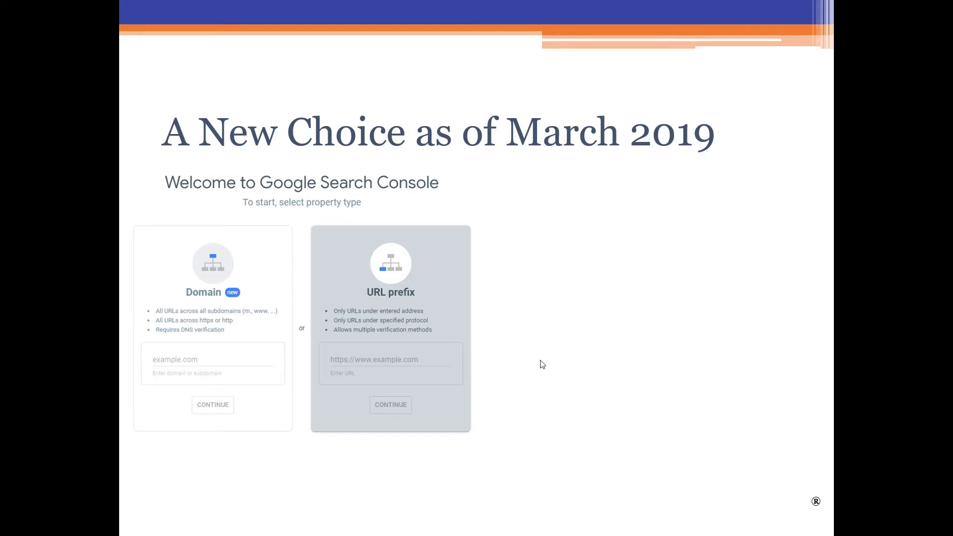
- Reveal the URL prefix bullet and its six site-variant sub-bullets, then go to the next slide
key("Right")
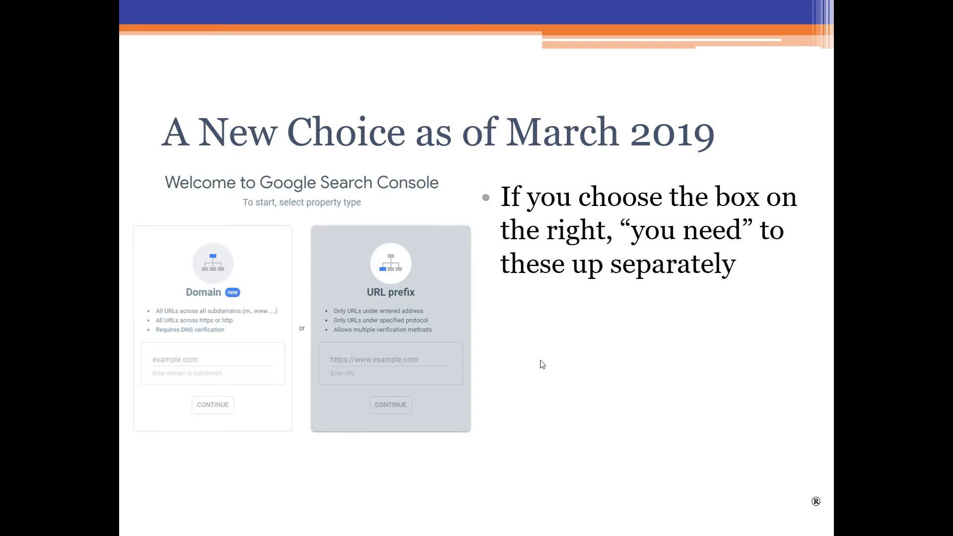
left_click(543, 365)
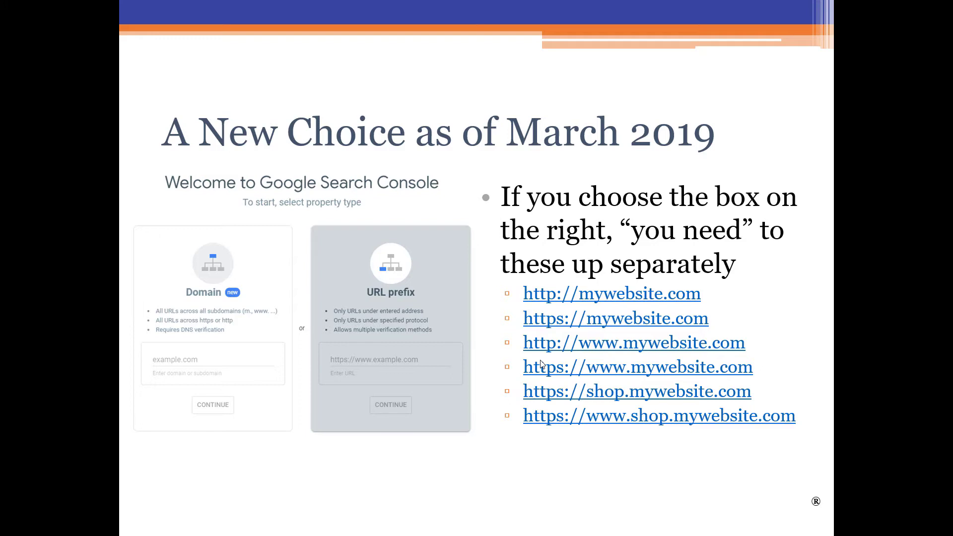
left_click(541, 365)
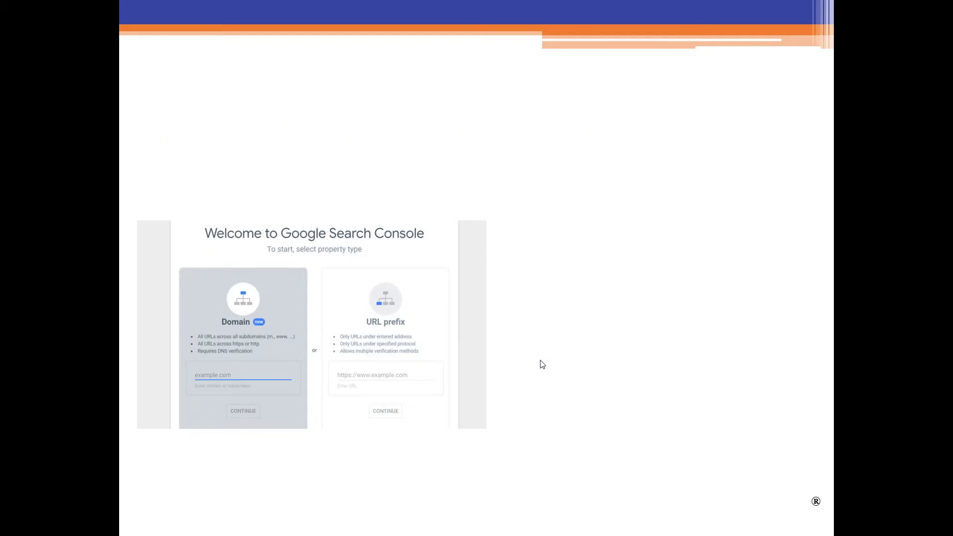
- Show the Domain-option and URL-prefix bullets, then move to Chrome's empty new tab
left_click(542, 365)
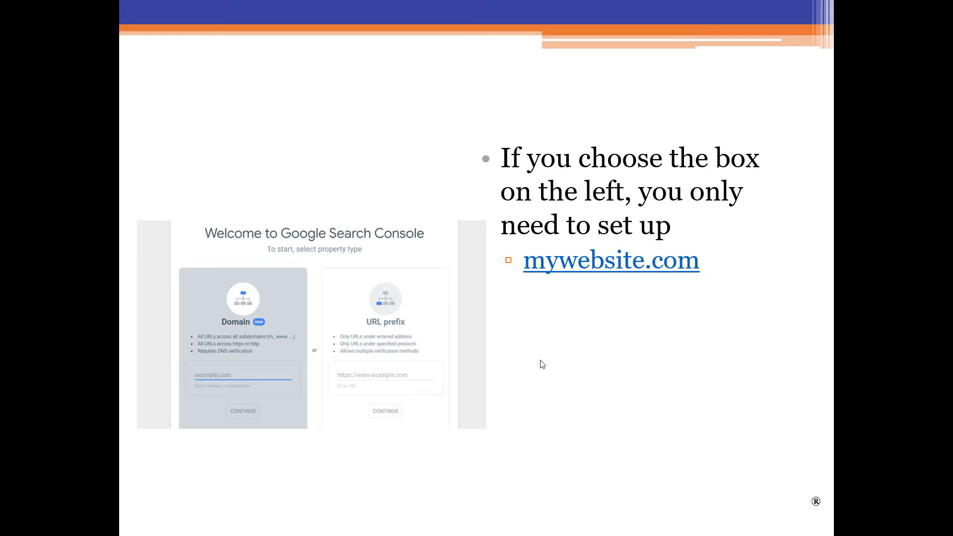
key("Right")
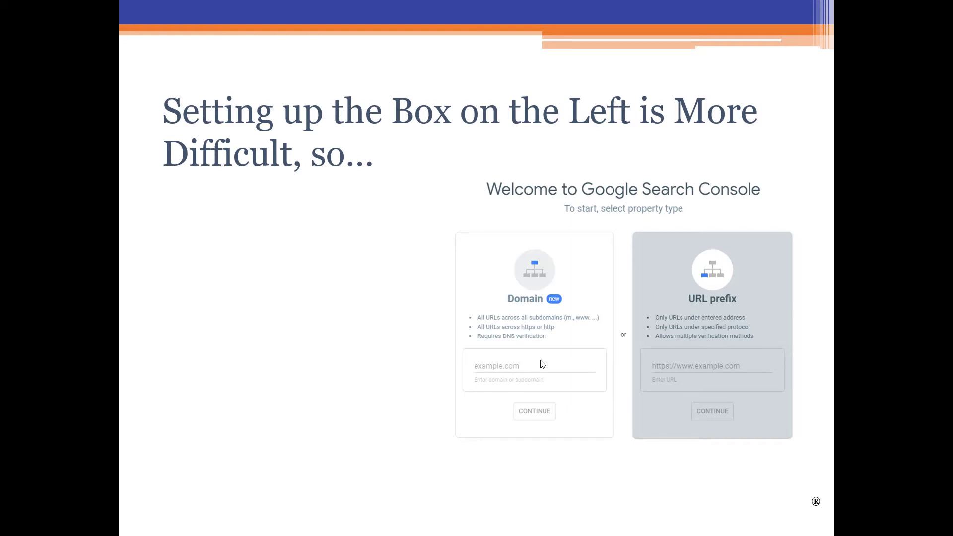
key("Right")
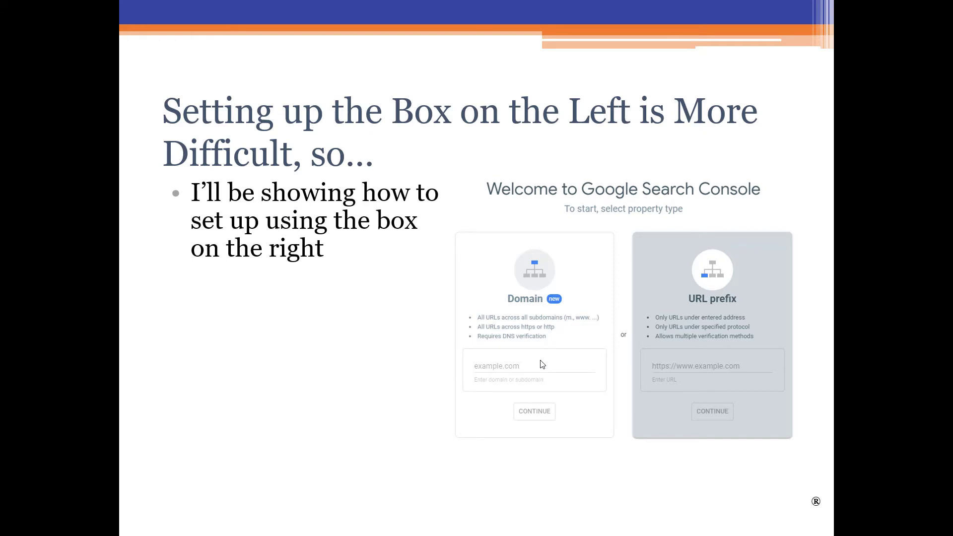
key("Right")
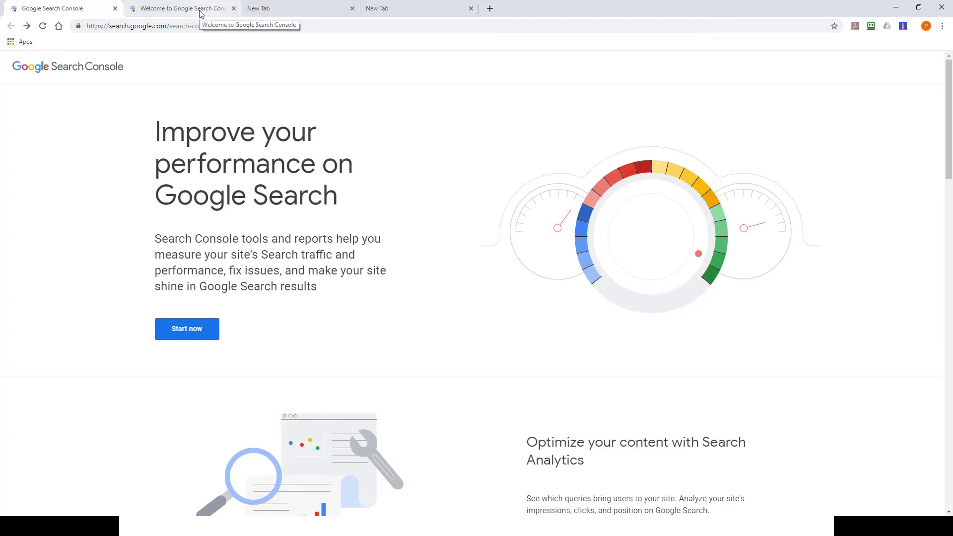
left_click(291, 12)
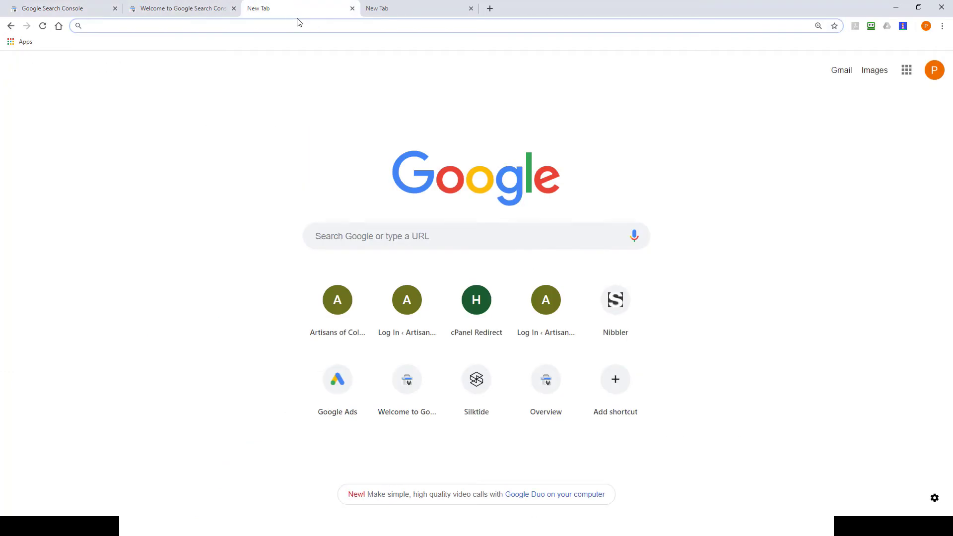
- Load artisansofcolorado.com in the new tab and copy its full site URL
type("artisansofcolorado.com")
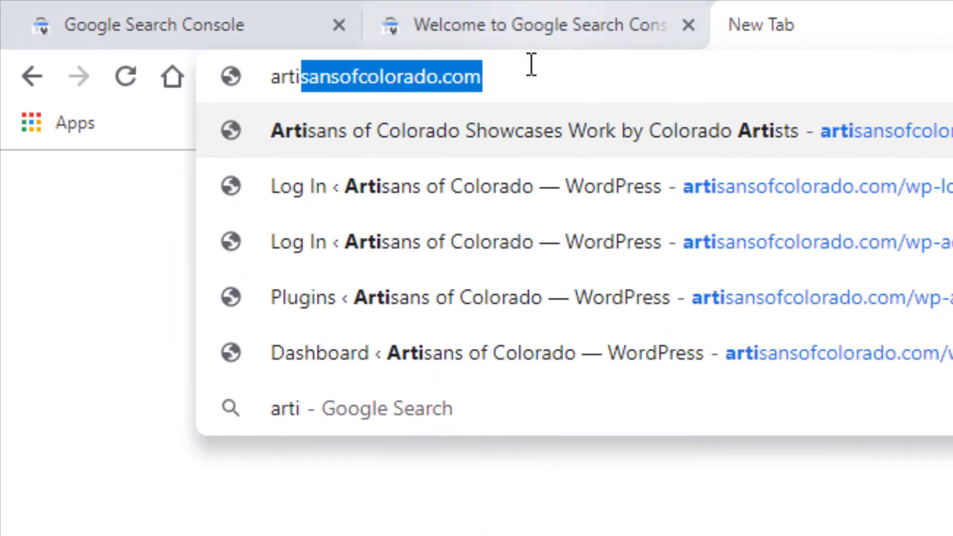
key("End")
left_click_drag(517, 75, 247, 85)
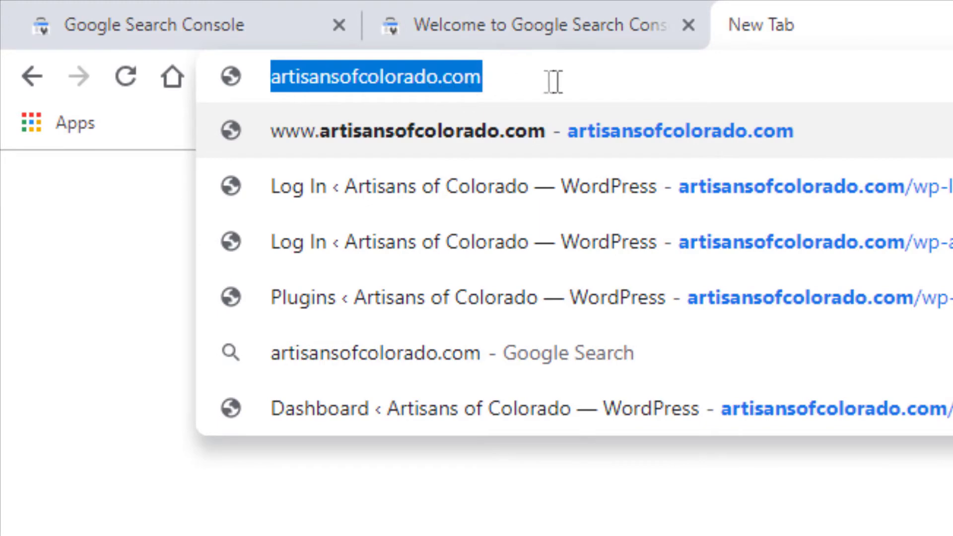
left_click(667, 82)
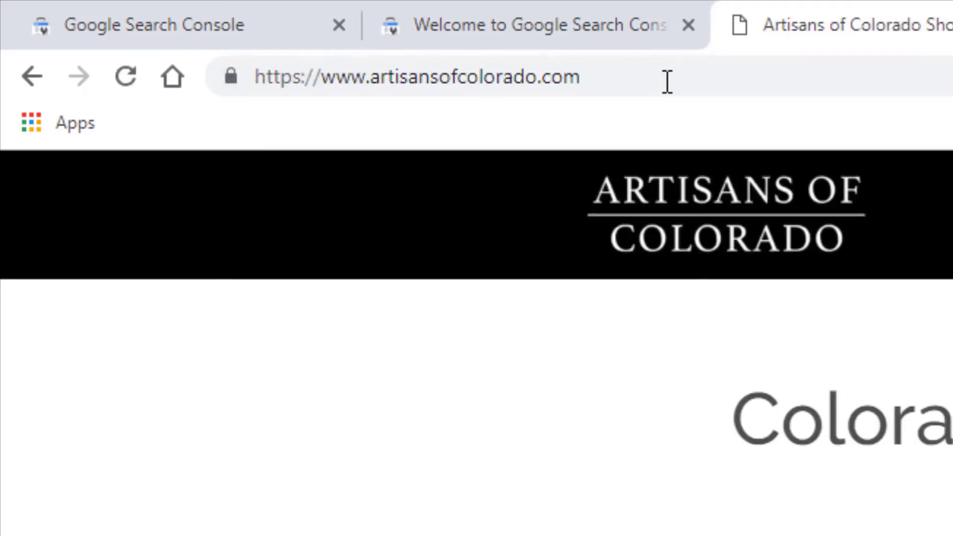
left_click(304, 92)
key("ctrl+c")
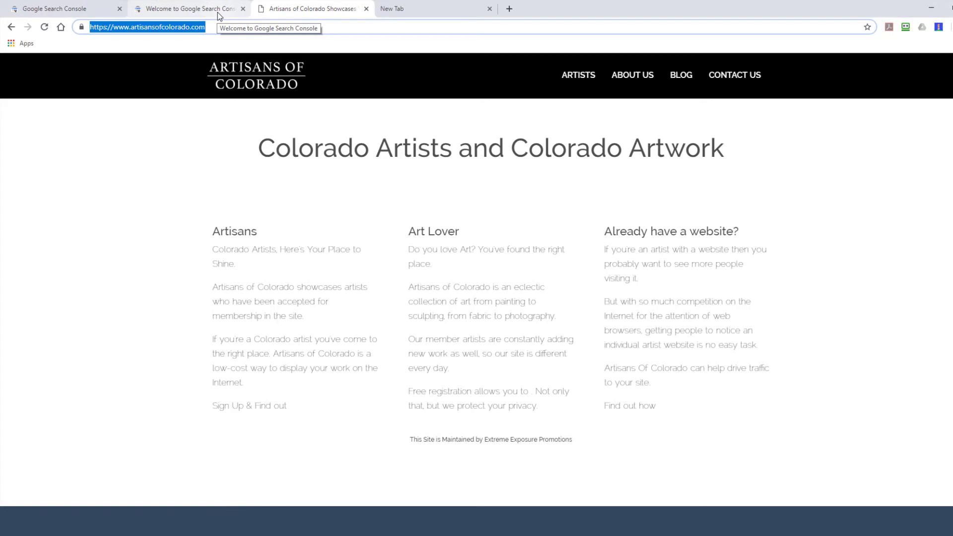
left_click(218, 15)
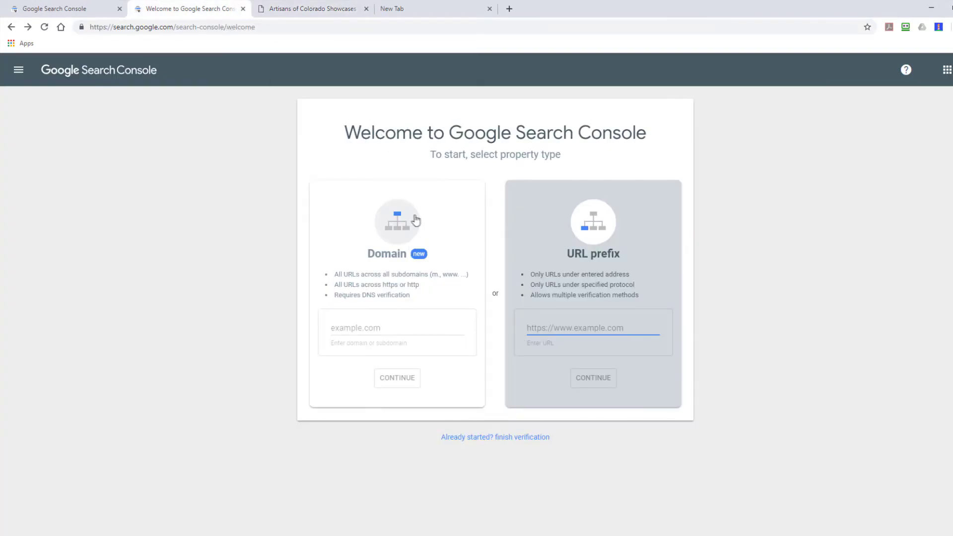
left_click(356, 272)
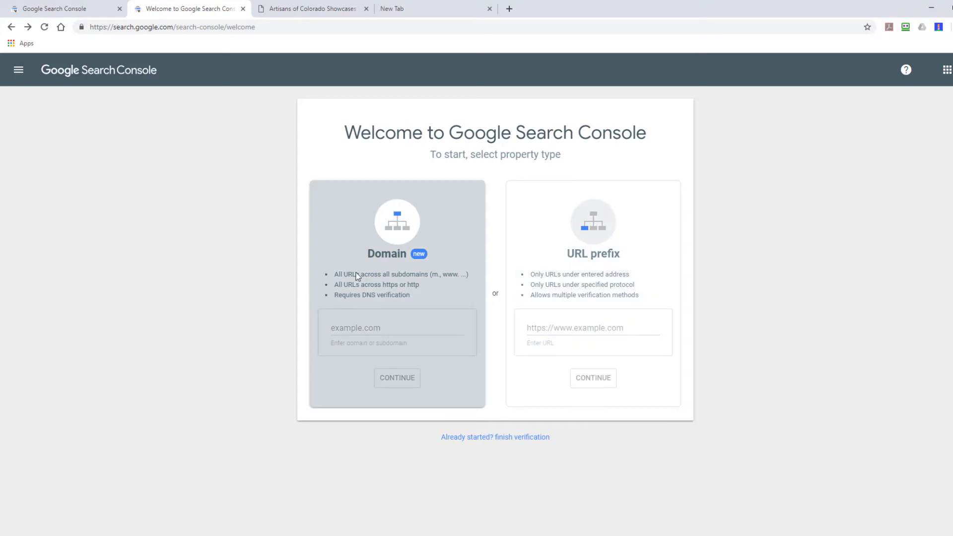
left_click(392, 333)
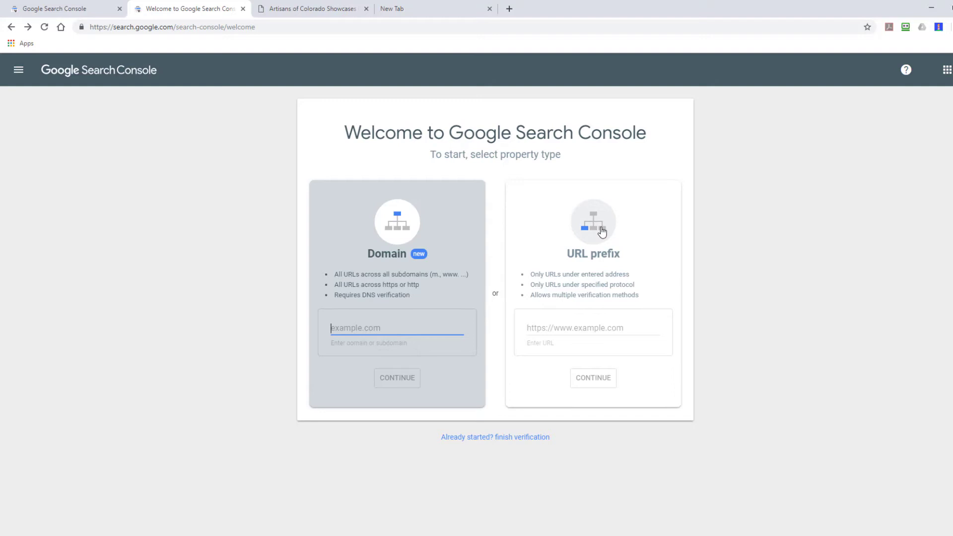
left_click(642, 249)
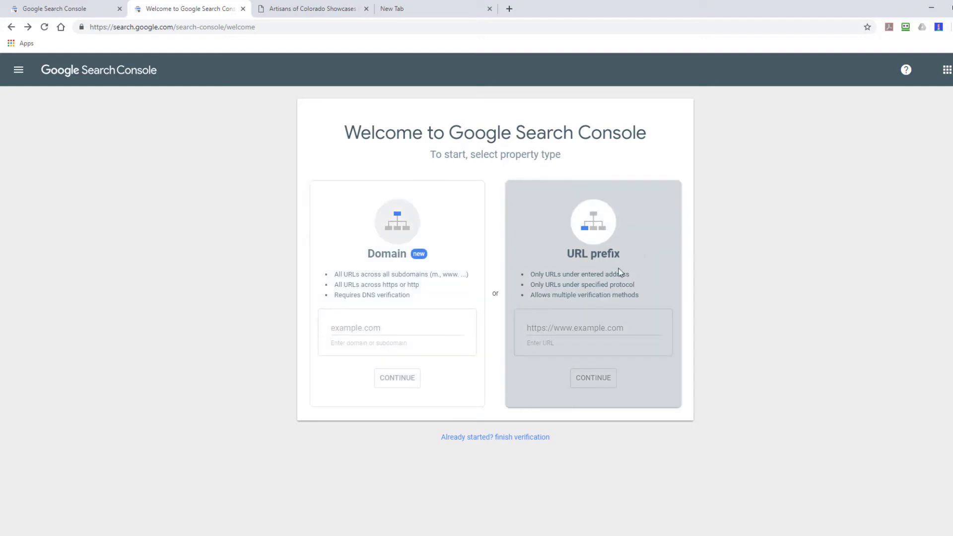
left_click(591, 329)
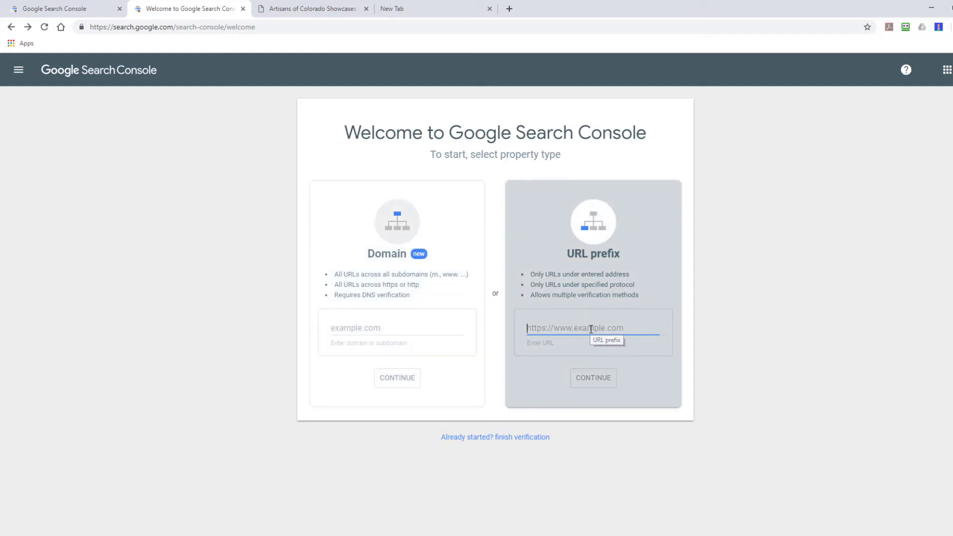
key("ctrl+v")
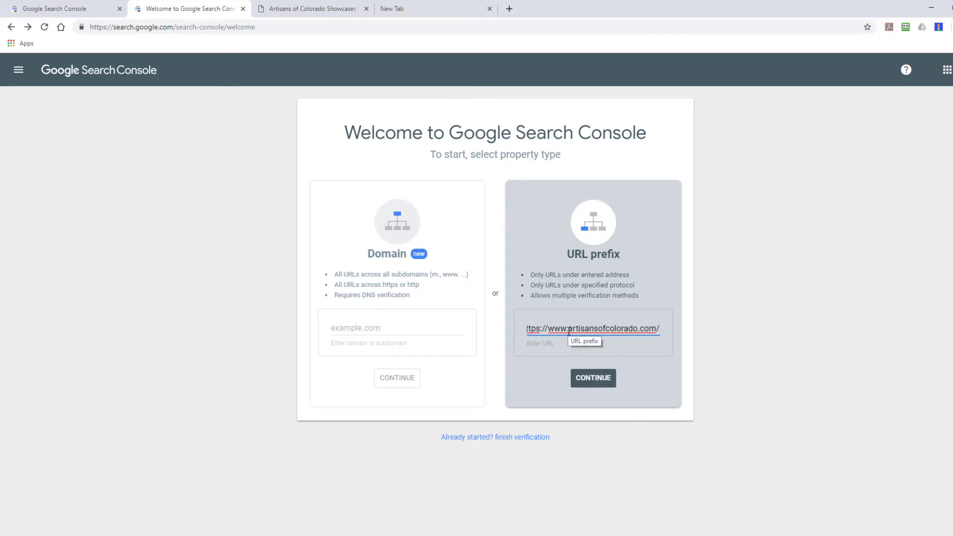
left_click(596, 381)
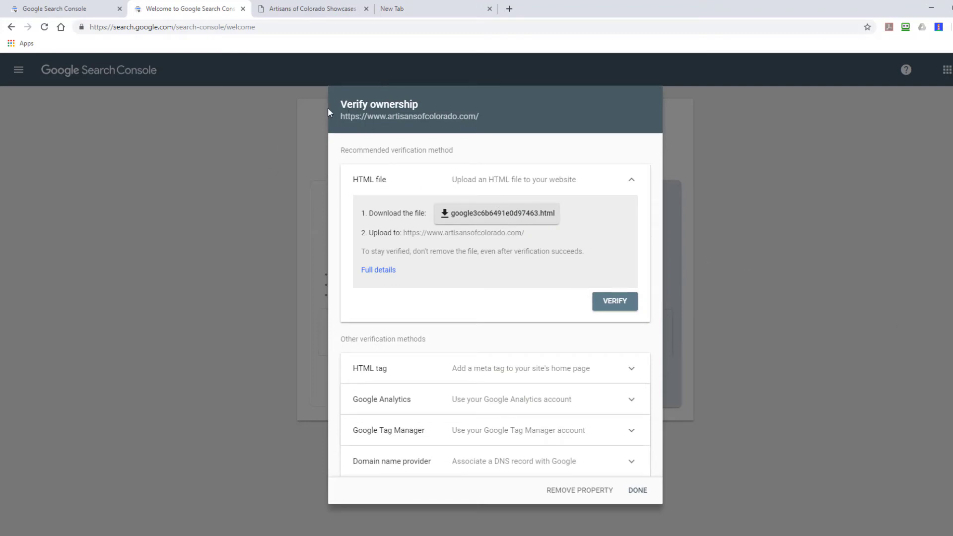
- Choose the HTML tag method to display the google-site-verification meta tag
left_click_drag(338, 105, 390, 106)
left_click(371, 377)
scroll(400, 373, "down", 3)
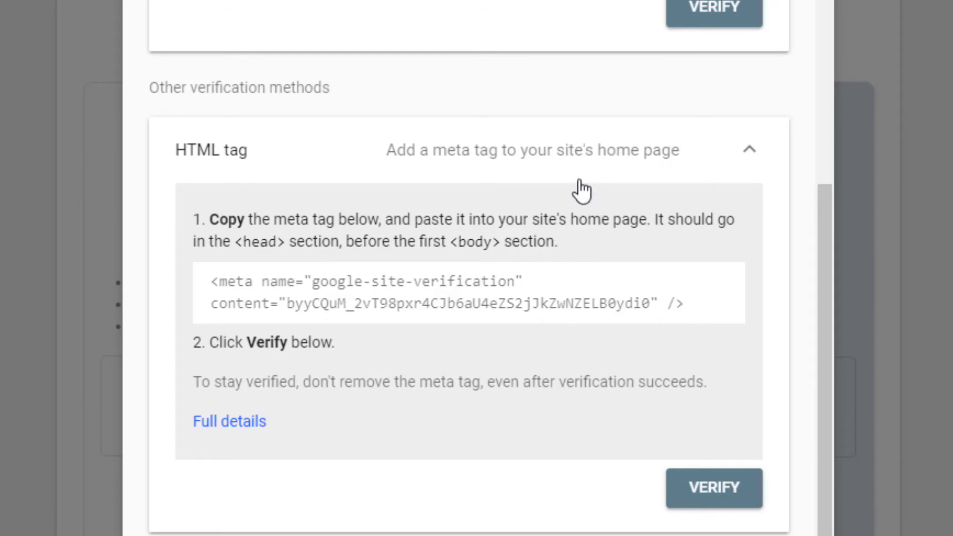
key("ctrl+t")
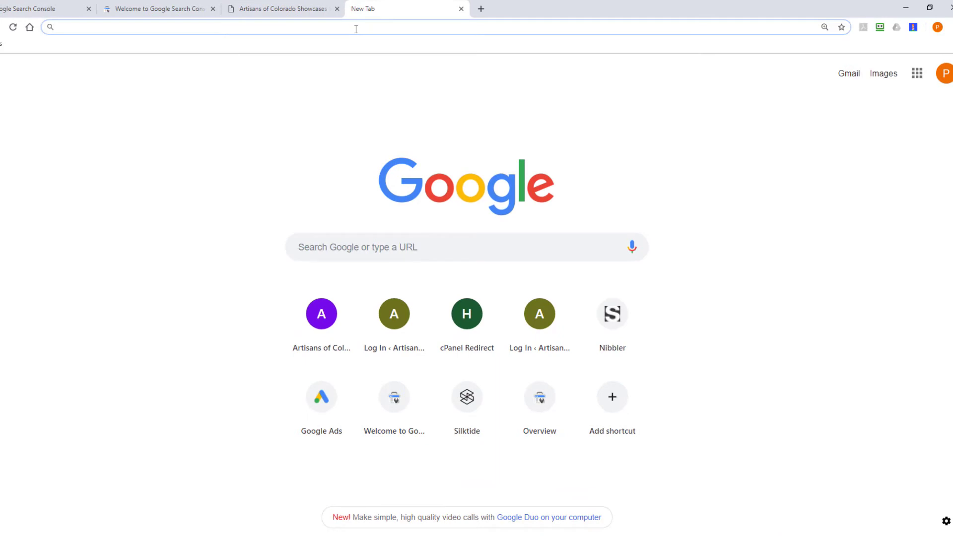
- Load artisansofcolorado.com/wp-admin in the browser
type("ar")
key("Right")
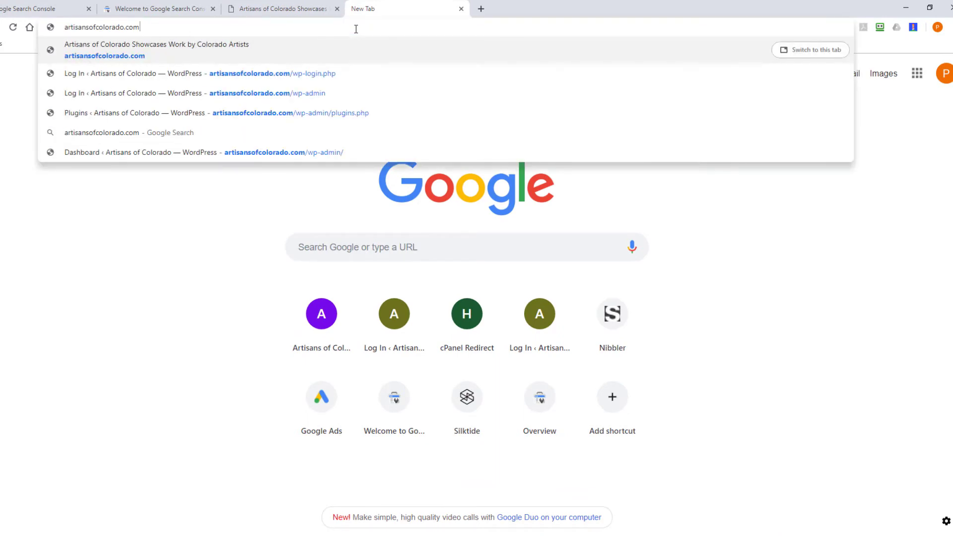
type("/wp")
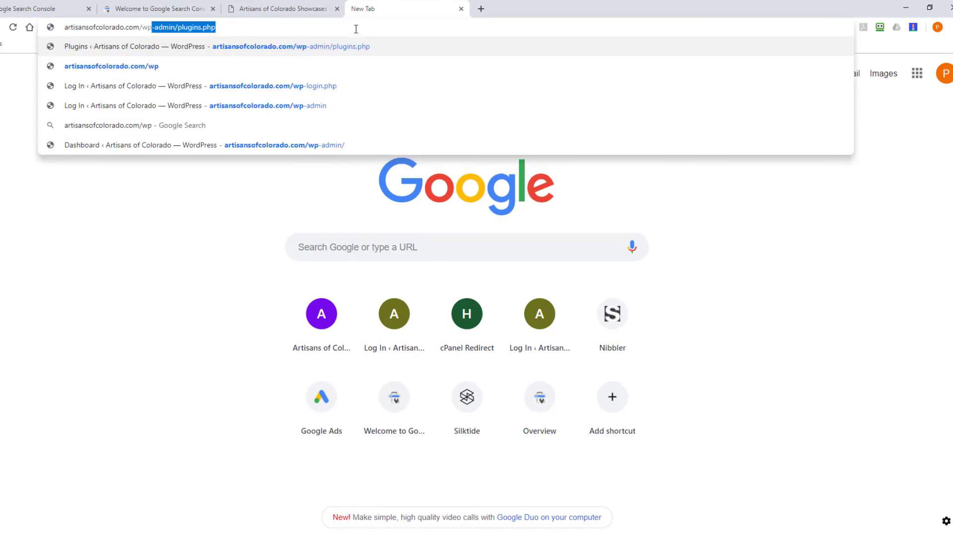
type("-am")
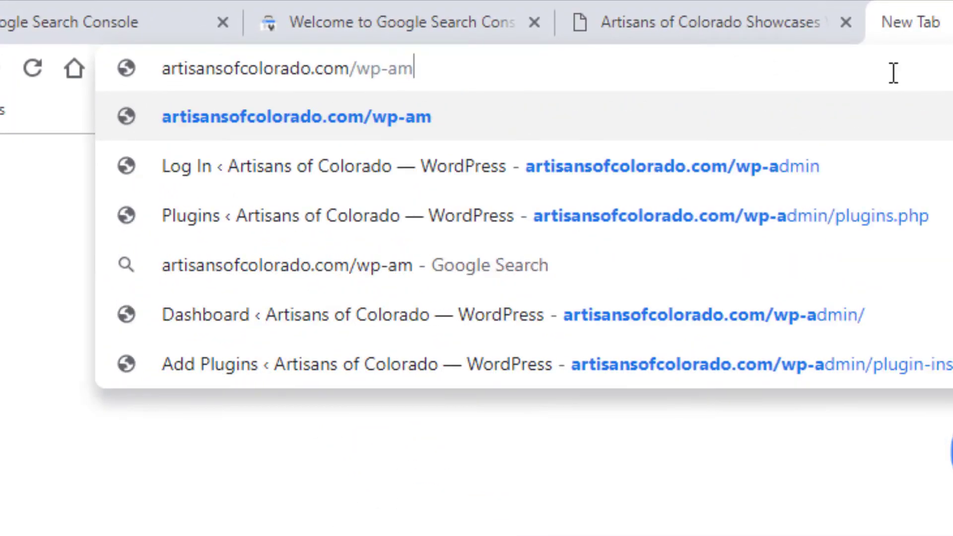
key("BackSpace")
type("dmn")
key("BackSpace")
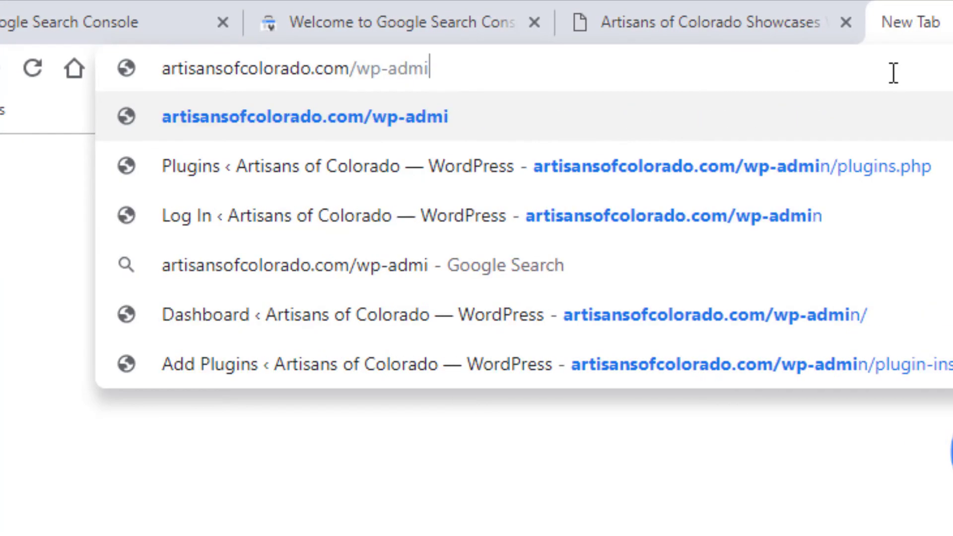
type("n")
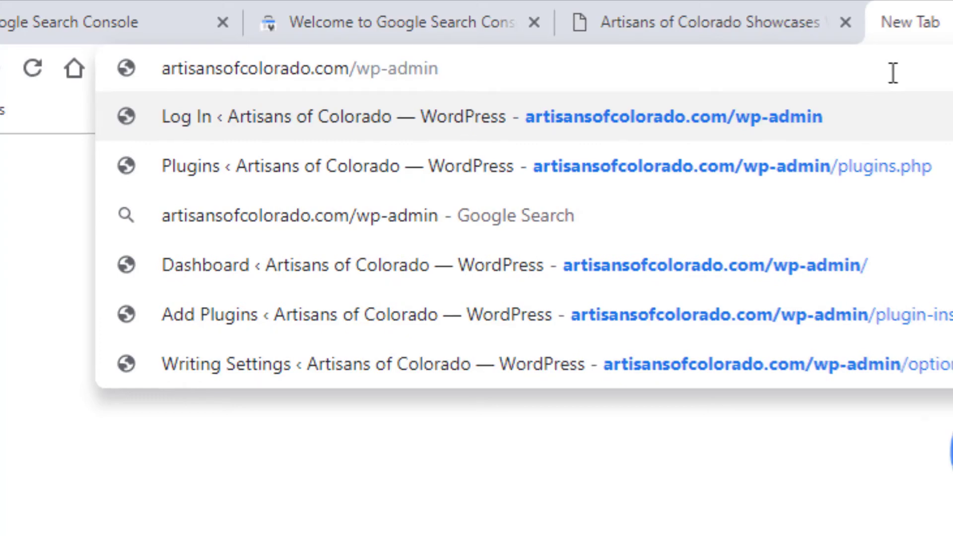
key("Return")
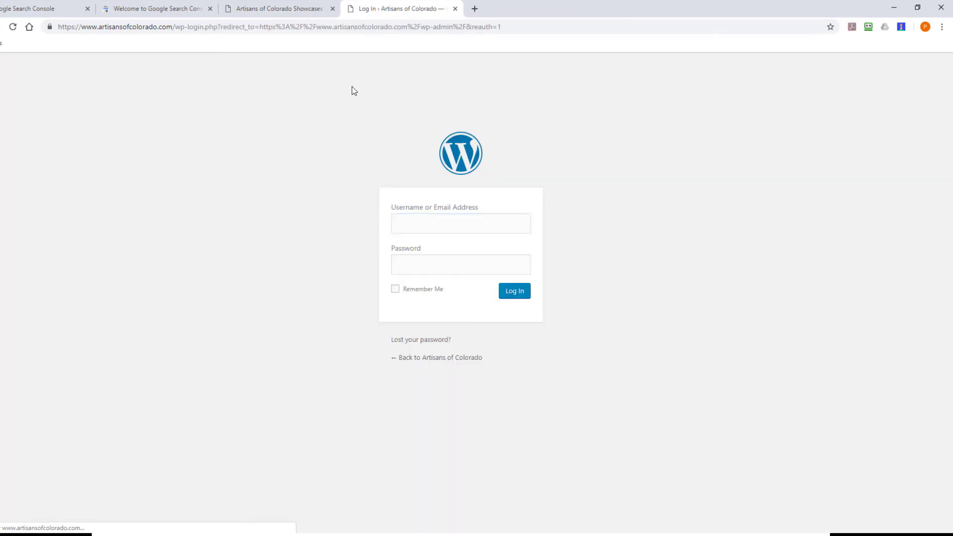
- Log in with the saved RoboForm login and open the Installed Plugins list
left_click(869, 28)
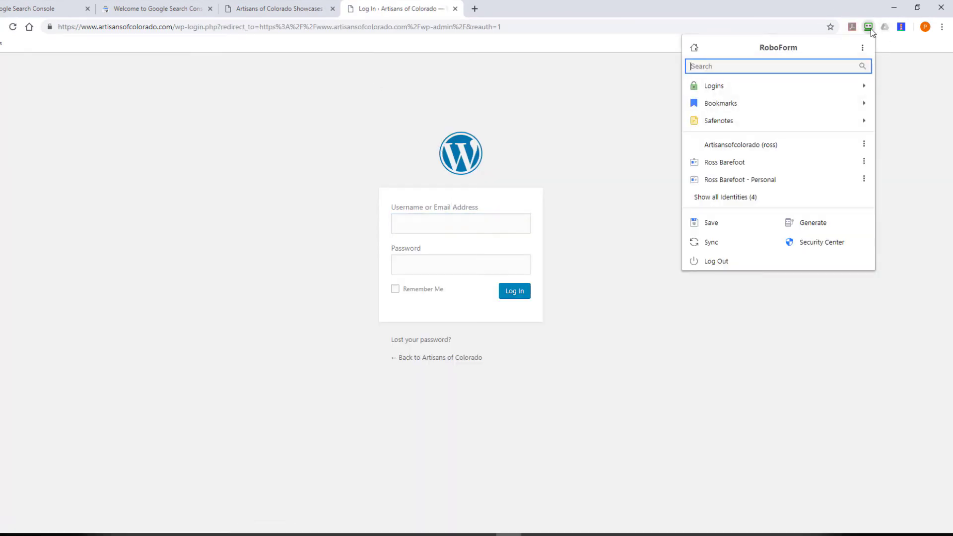
left_click(753, 147)
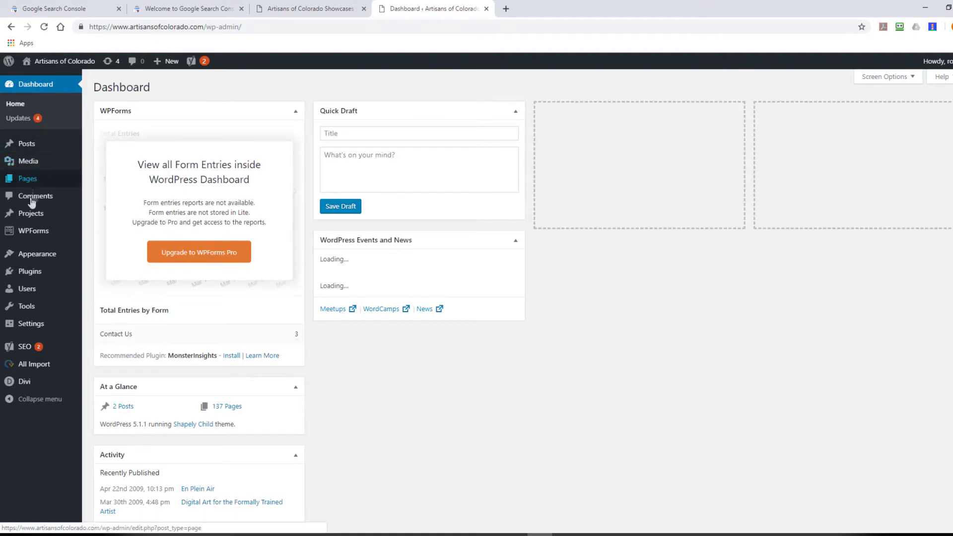
mouse_move(31, 277)
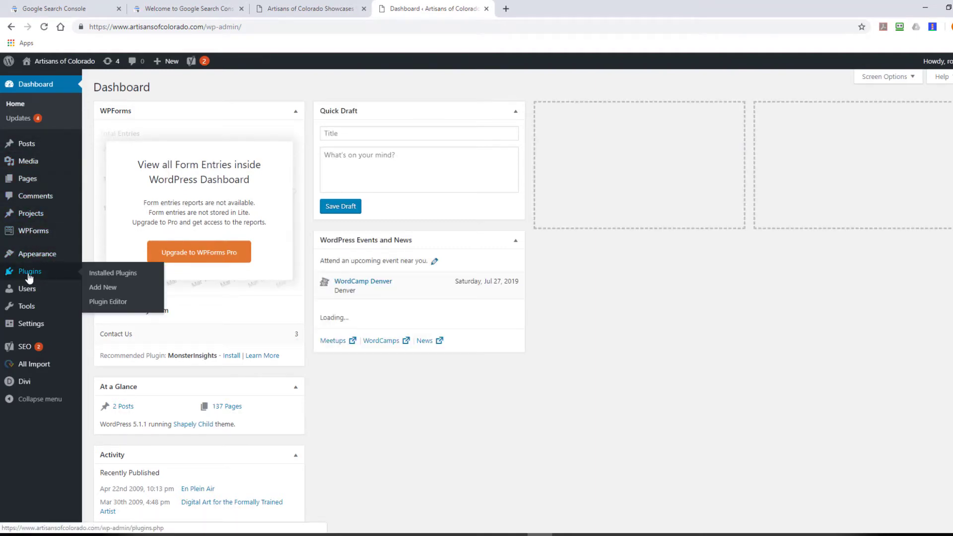
left_click(29, 277)
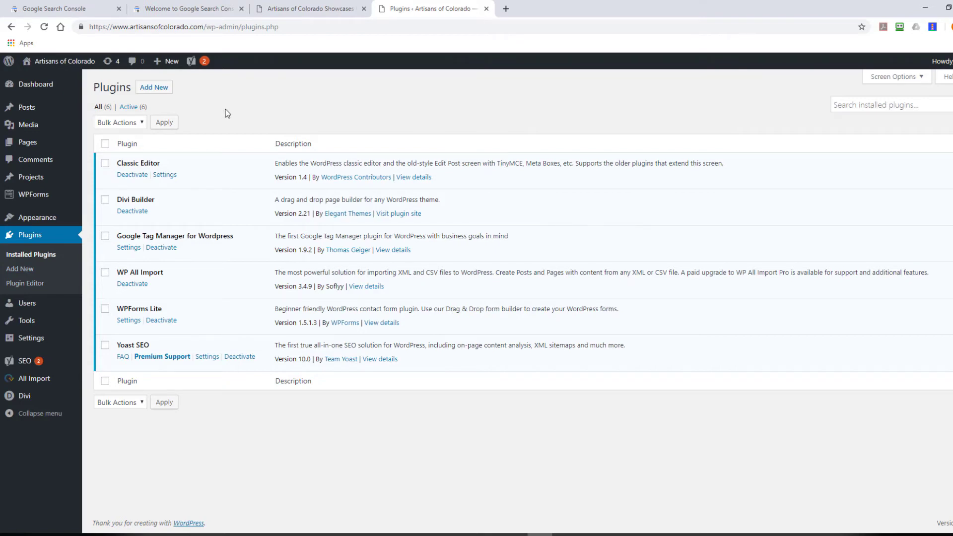
- Go to the Add Plugins page and start a plugin directory search
left_click(150, 92)
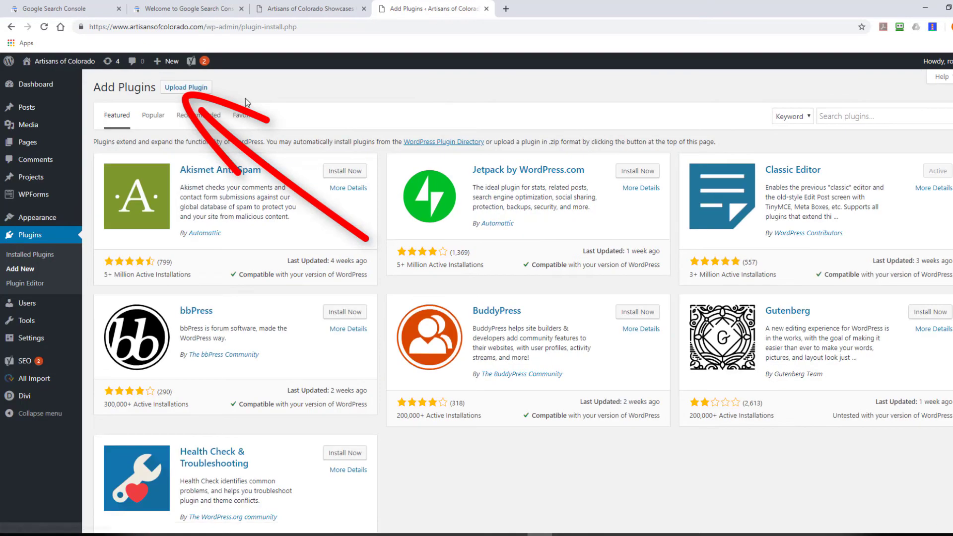
left_click(886, 119)
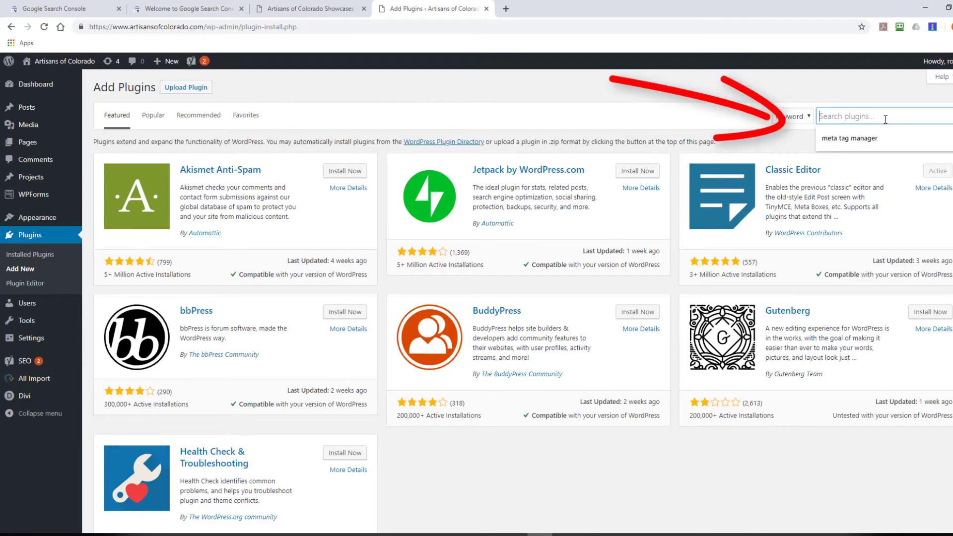
- Search for 'meta tag manager' and install the Meta Tag Manager plugin
left_click(860, 141)
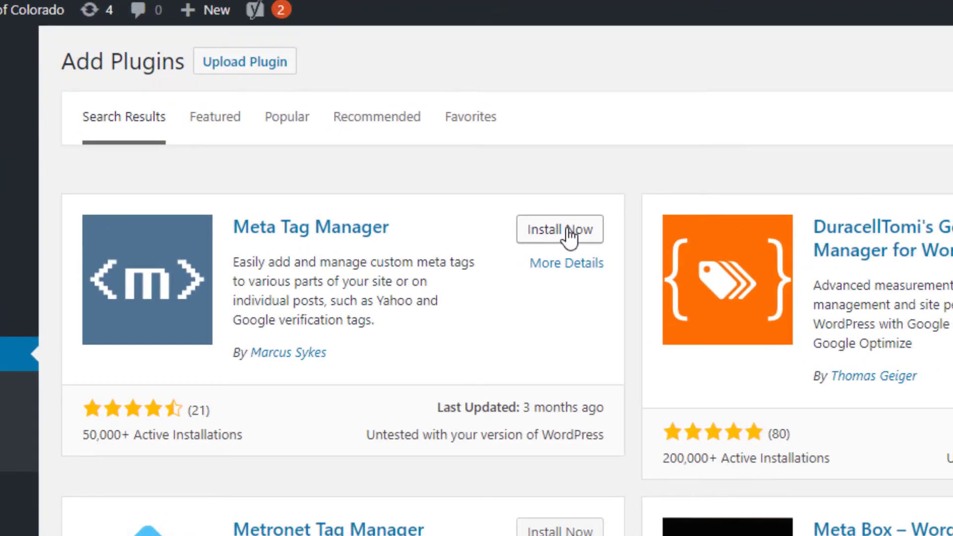
left_click(570, 234)
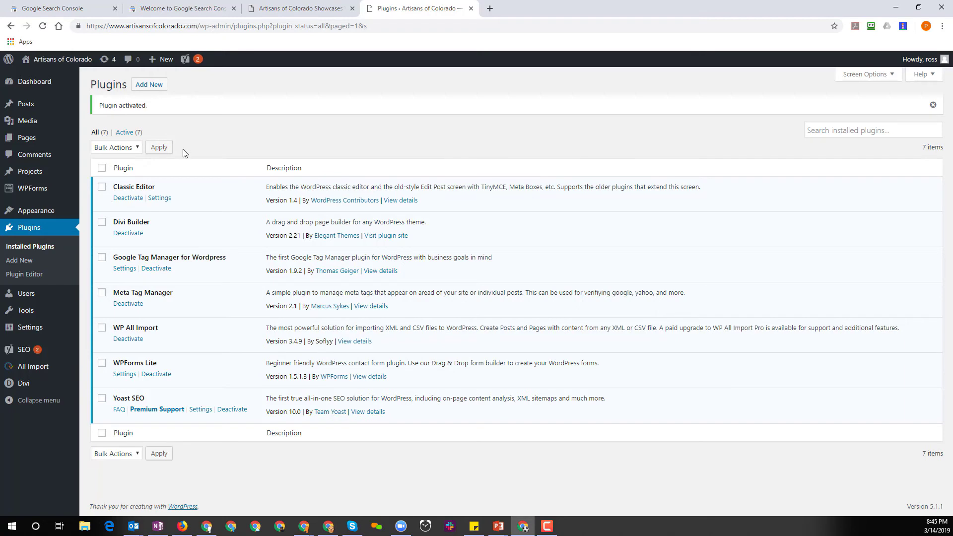
- Go to the site's Pages list from the admin sidebar
mouse_move(29, 140)
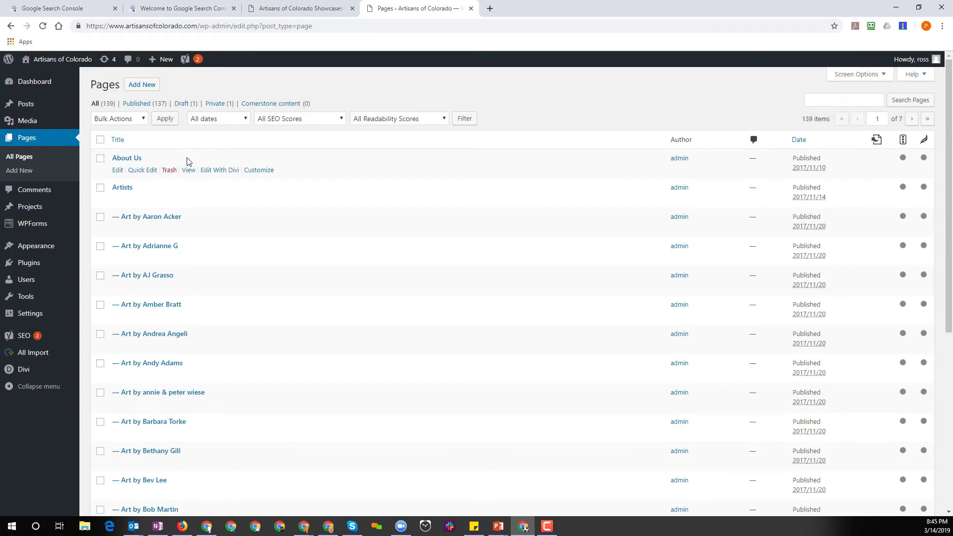
- Open the Home page in the Divi-built block editor and dismiss the welcome tip
scroll(188, 165, "down", 4)
scroll(189, 165, "up", 4)
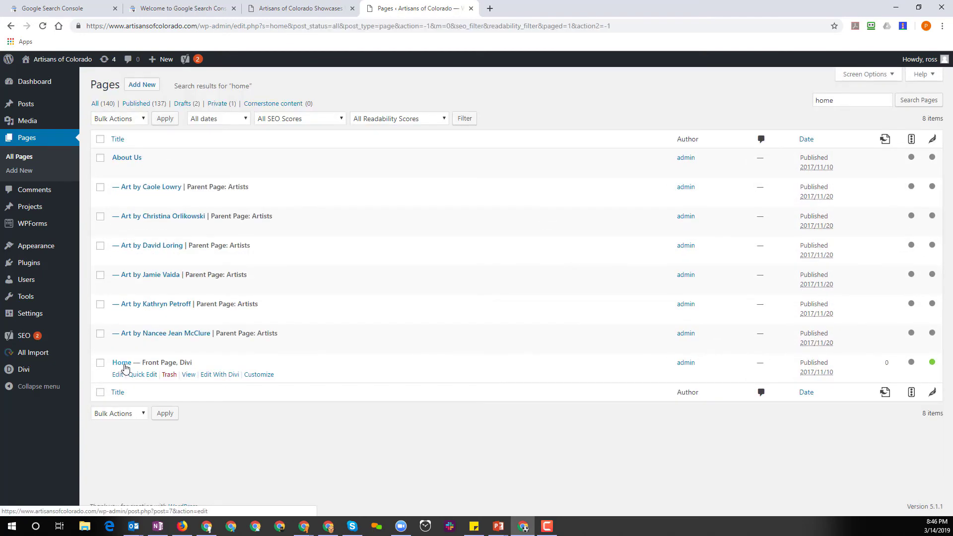
left_click(125, 367)
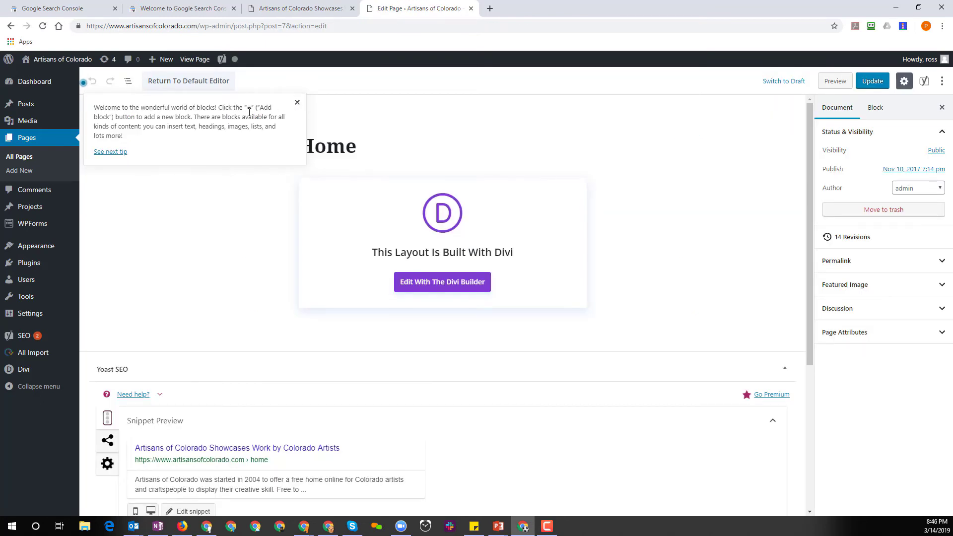
left_click(297, 103)
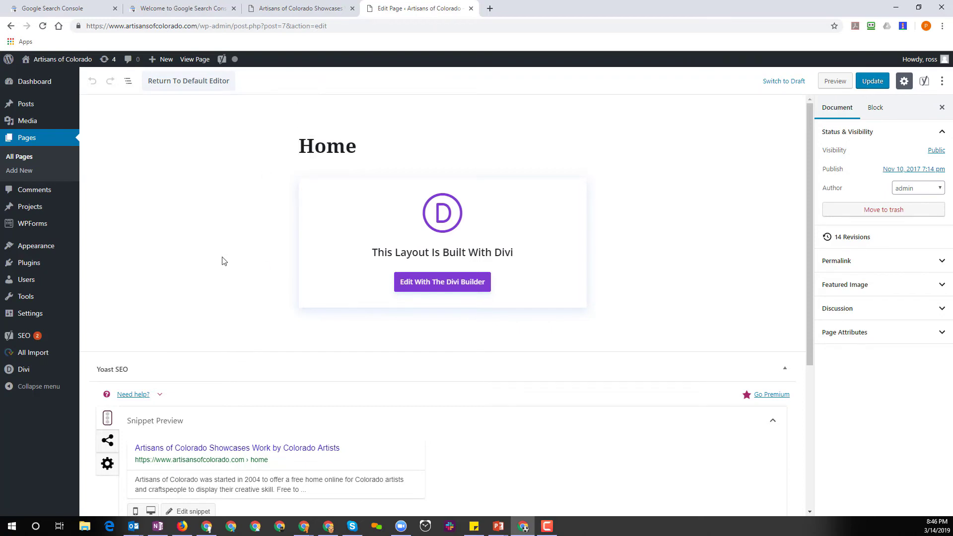
- Scroll past the Yoast SEO box to the empty Meta Tag Manager box, then return to Search Console
scroll(222, 260, "down", 2)
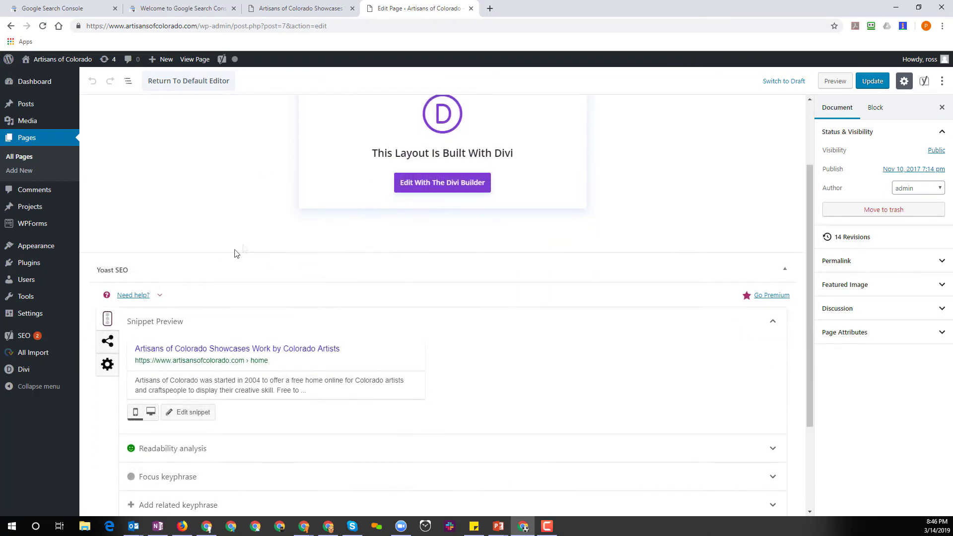
scroll(242, 179, "down", 2)
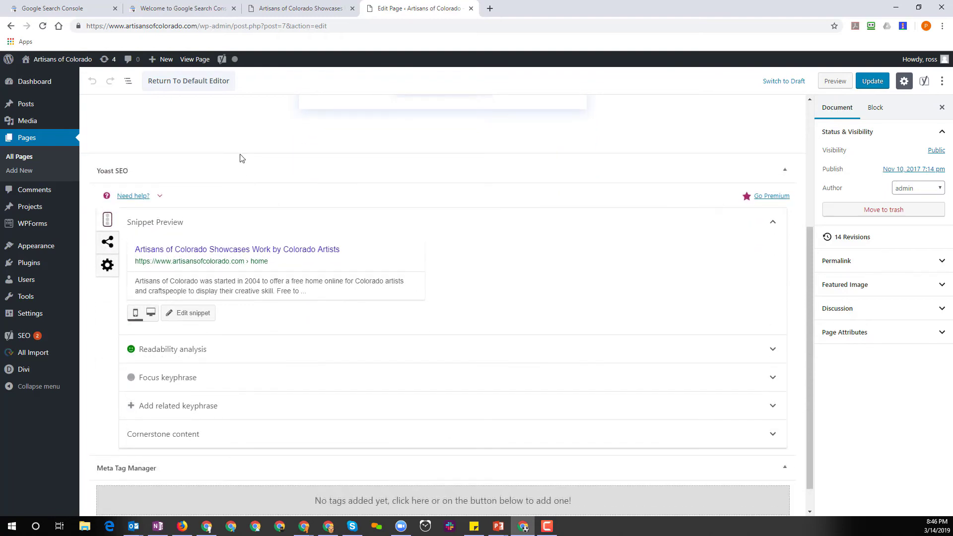
scroll(238, 161, "down", 1)
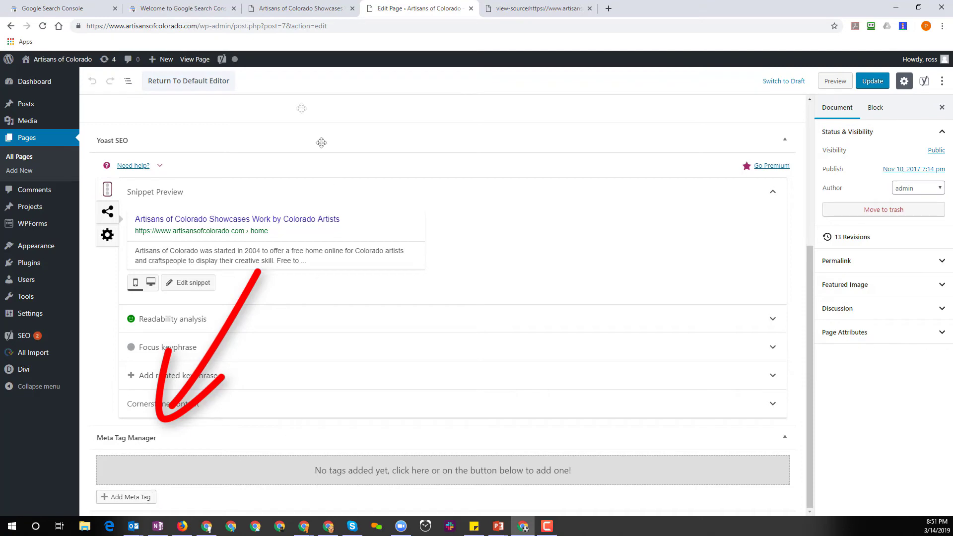
left_click(151, 10)
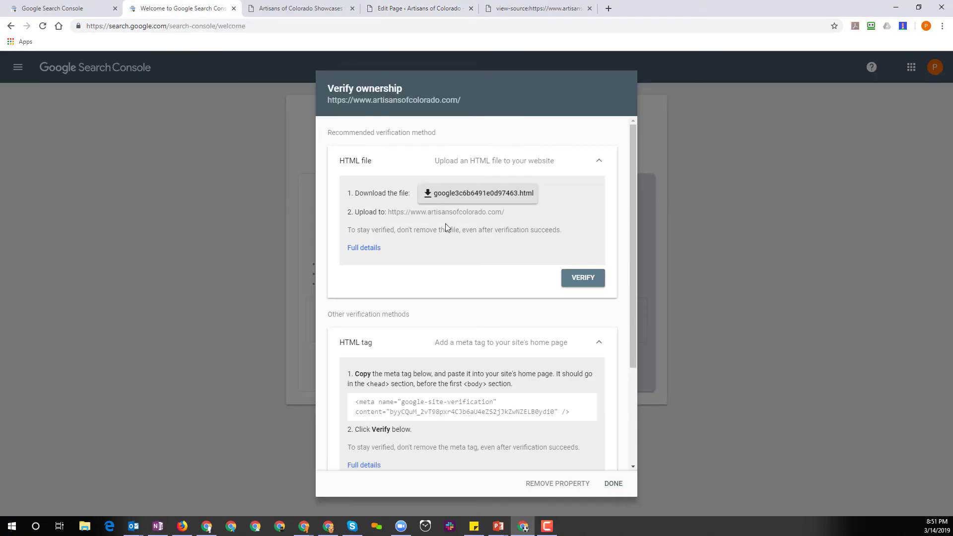
- Copy google-site-verification from Search Console's HTML tag and add a new Home page meta tag
scroll(445, 223, "down", 5)
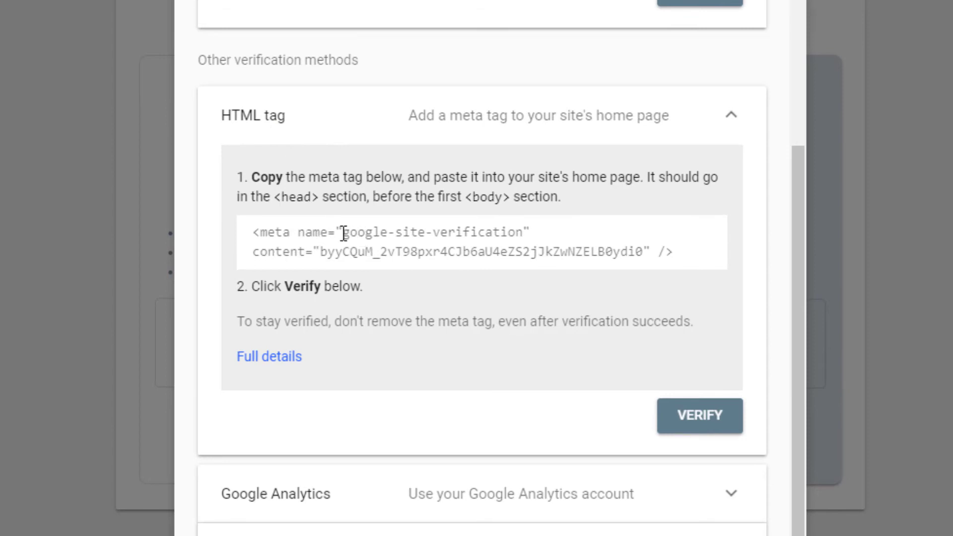
mouse_move(344, 233)
left_mouse_down()
mouse_move(517, 216)
mouse_move(495, 230)
mouse_move(345, 230)
left_mouse_up()
key("ctrl+c")
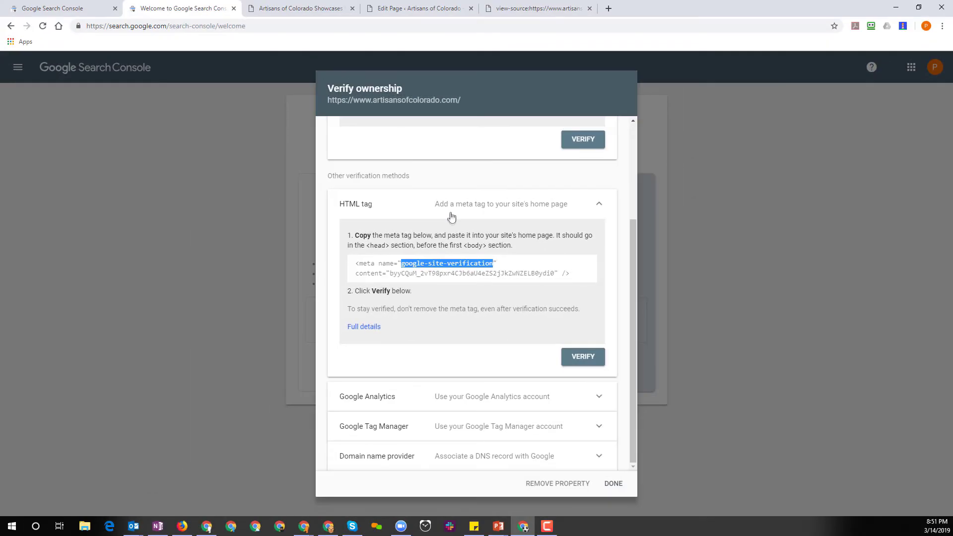
left_click(394, 6)
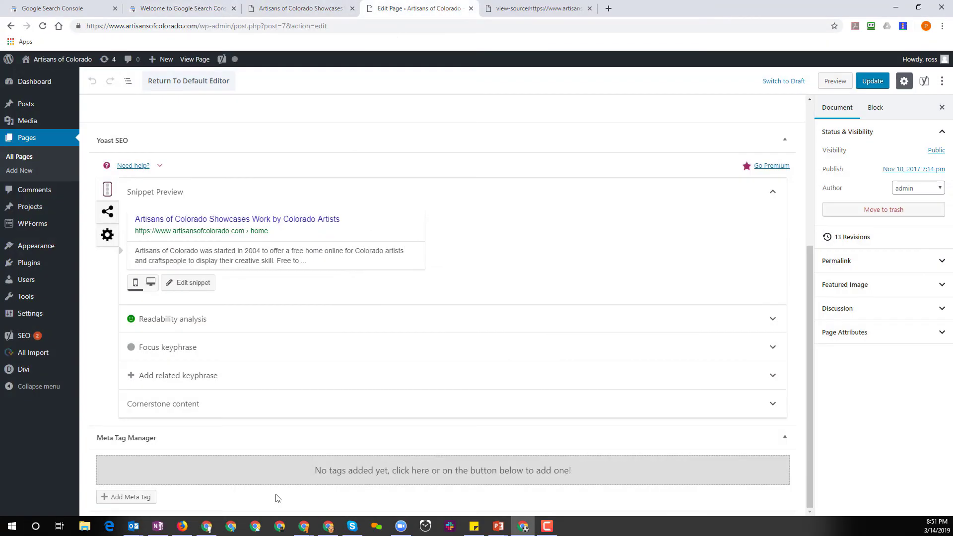
left_click(142, 497)
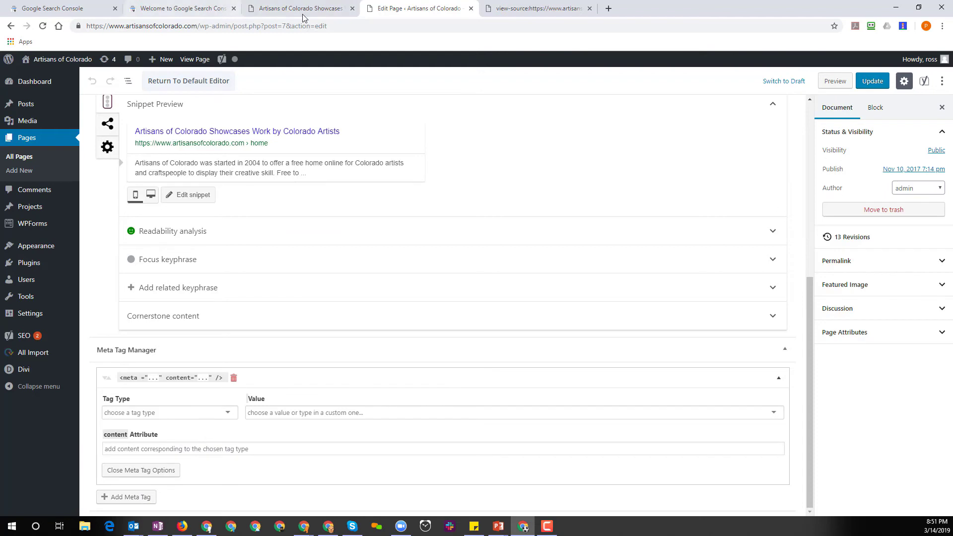
- Set the new meta tag's type to name with value google-site-verification
left_click(199, 9)
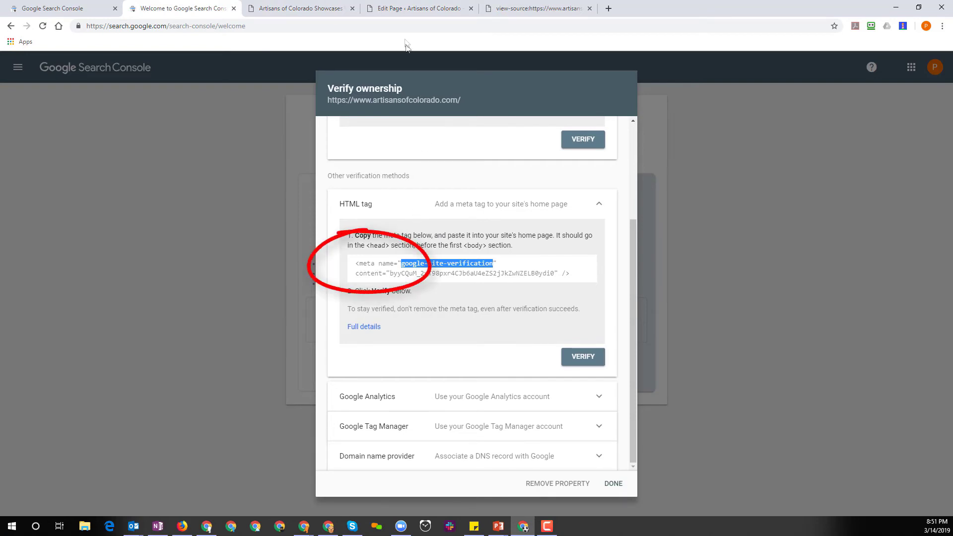
left_click(406, 9)
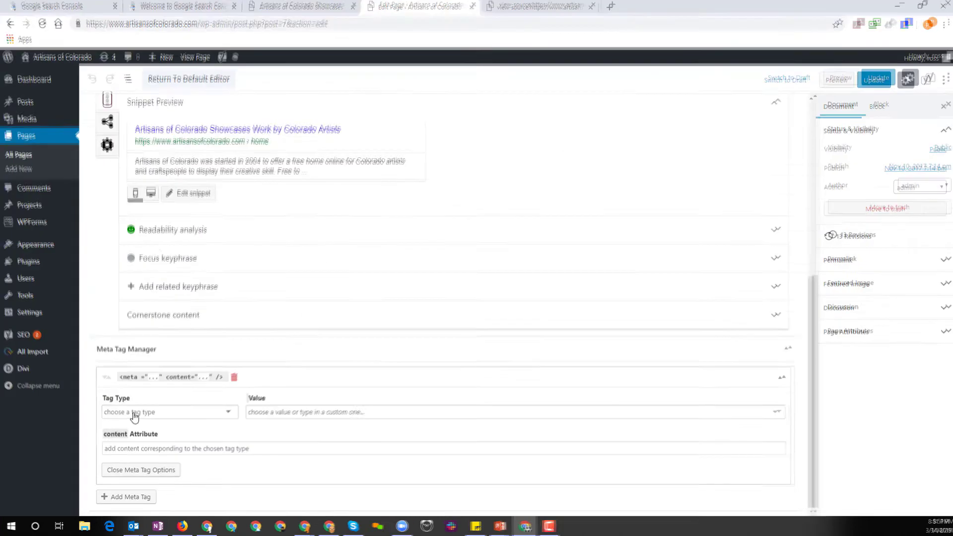
left_click(134, 415)
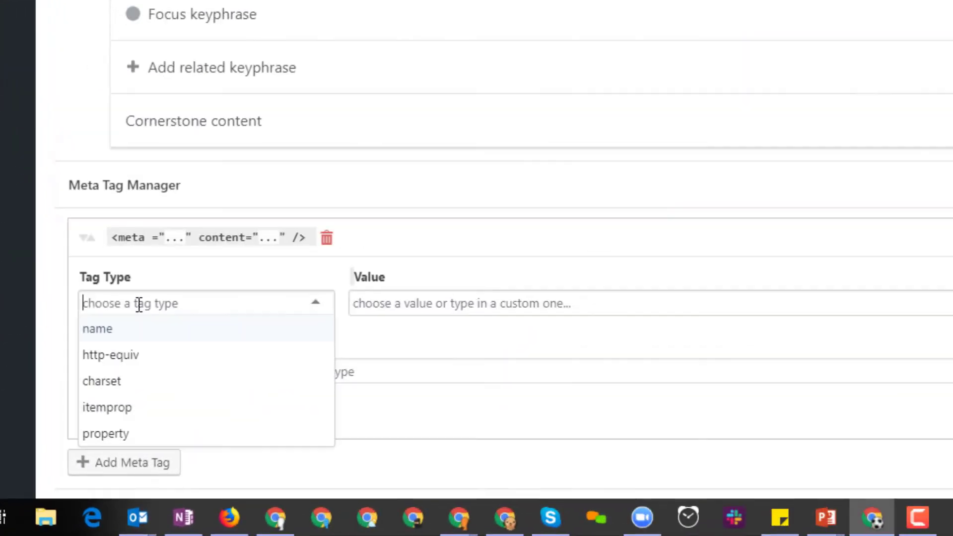
left_click(107, 331)
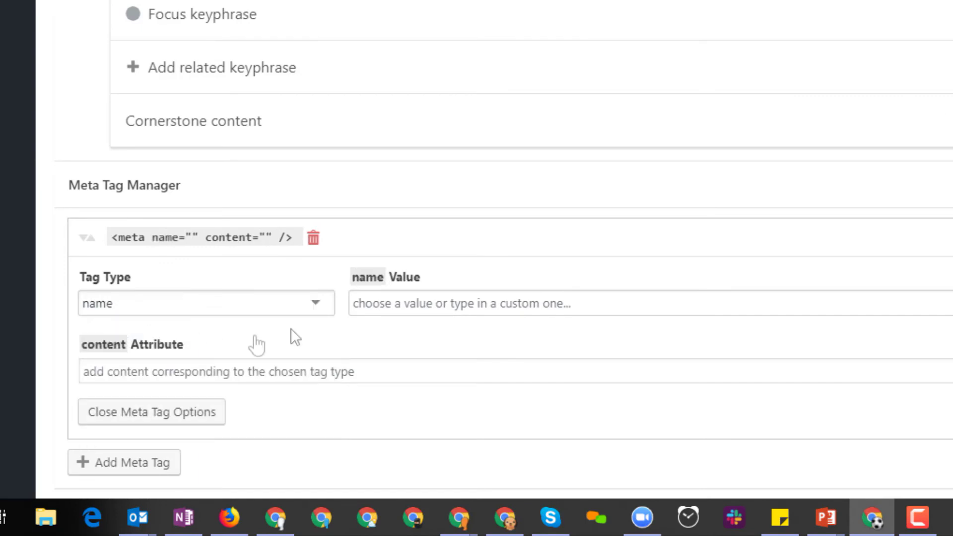
left_click(393, 306)
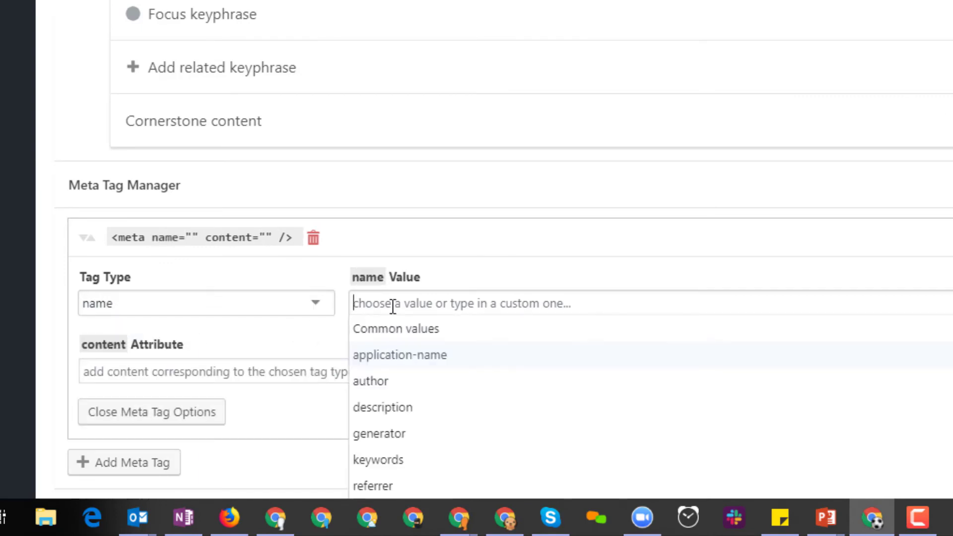
key("ctrl+v")
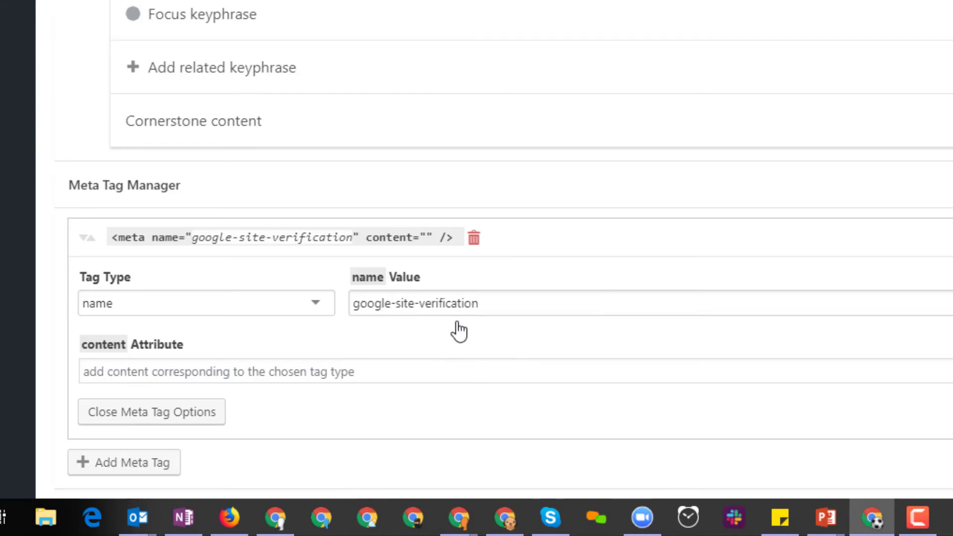
- Copy the verification code from Search Console's HTML tag and paste it as the content attribute
left_click(203, 371)
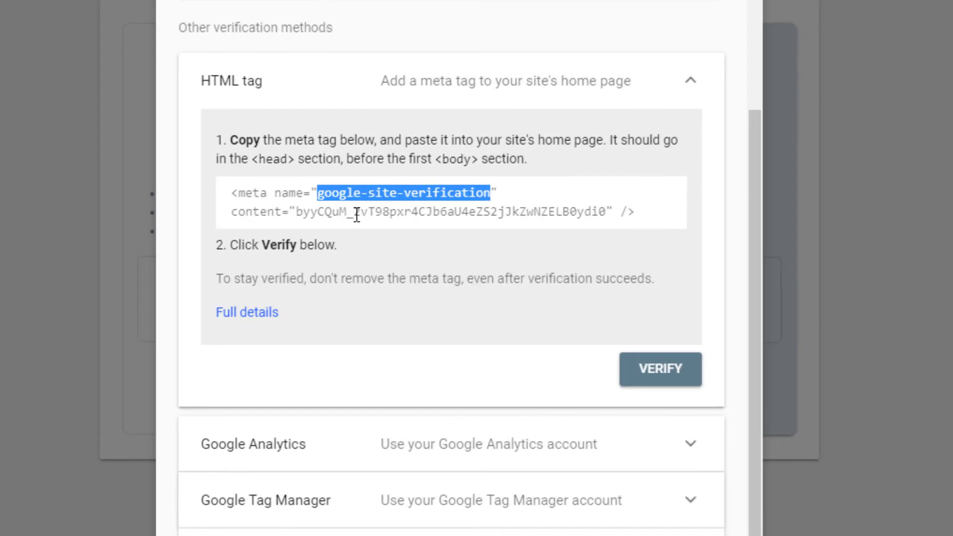
left_click(338, 213)
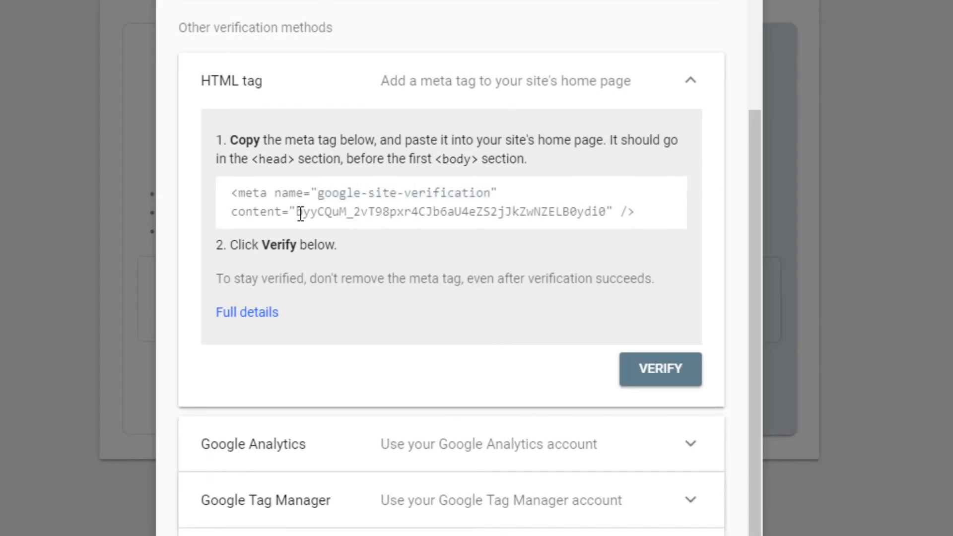
left_click_drag(301, 213, 520, 222)
left_click_drag(590, 213, 607, 214)
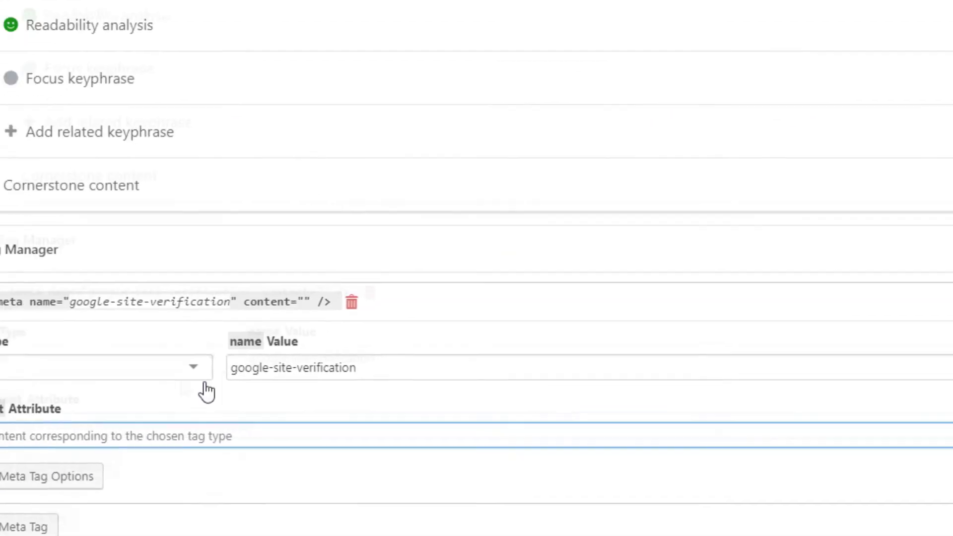
key("ctrl+v")
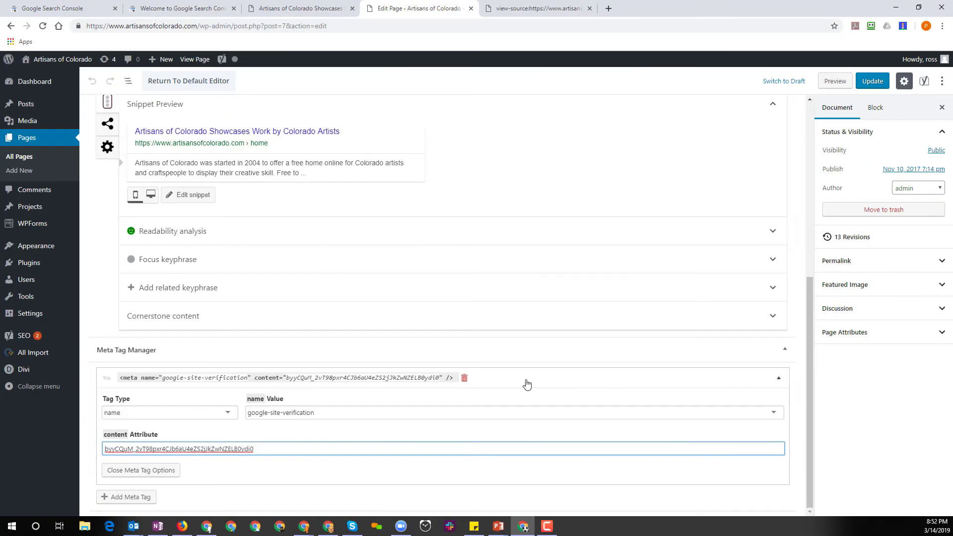
- Update the Home page and open the Pages list in a new tab
left_click(509, 466)
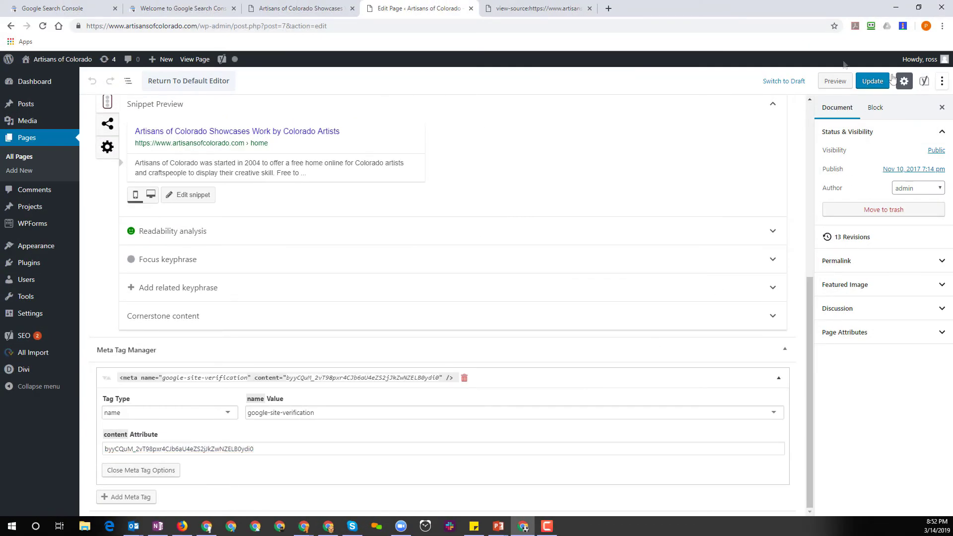
left_click(860, 85)
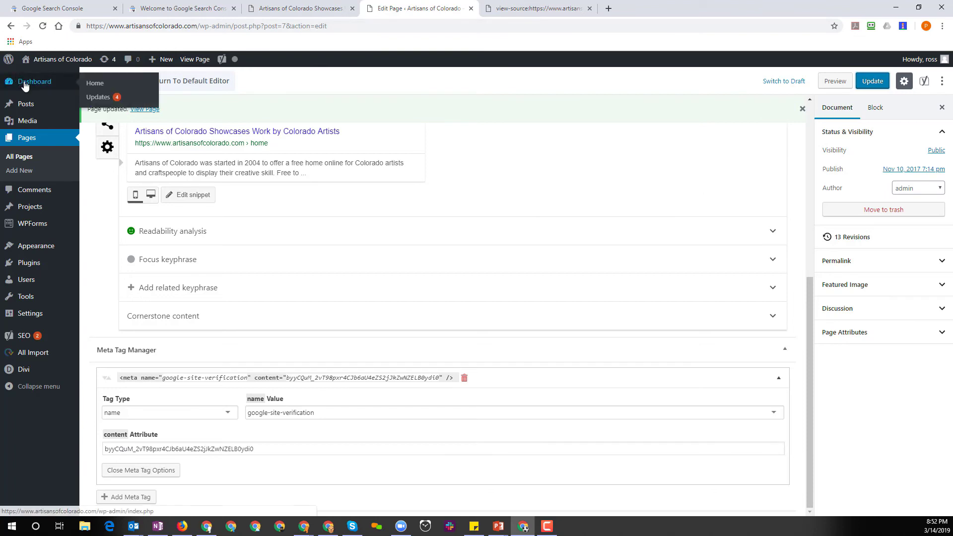
right_click(23, 139)
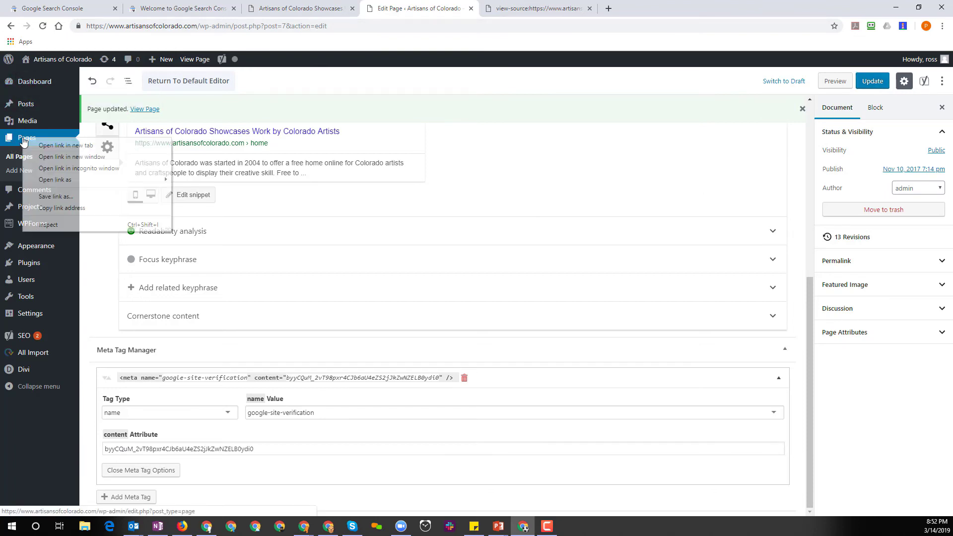
left_click(49, 145)
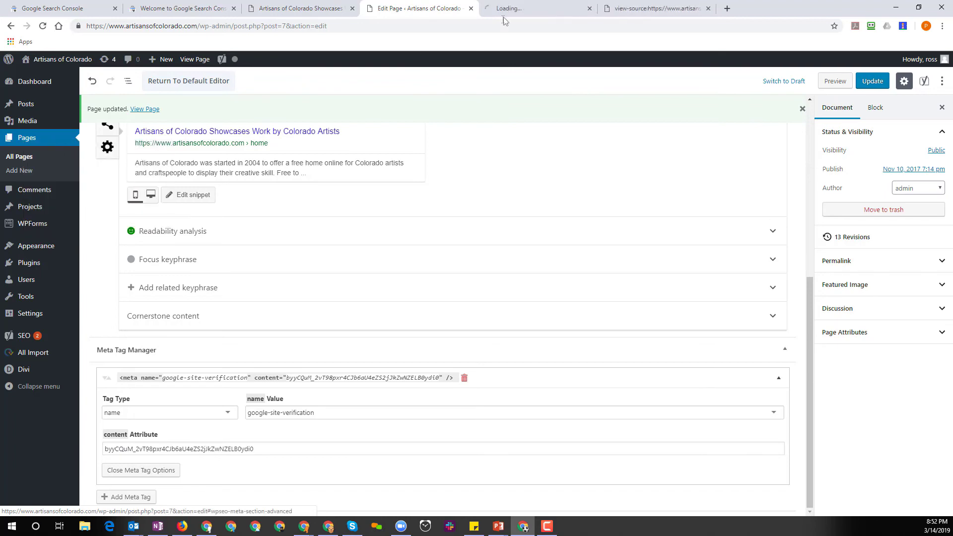
left_click(526, 8)
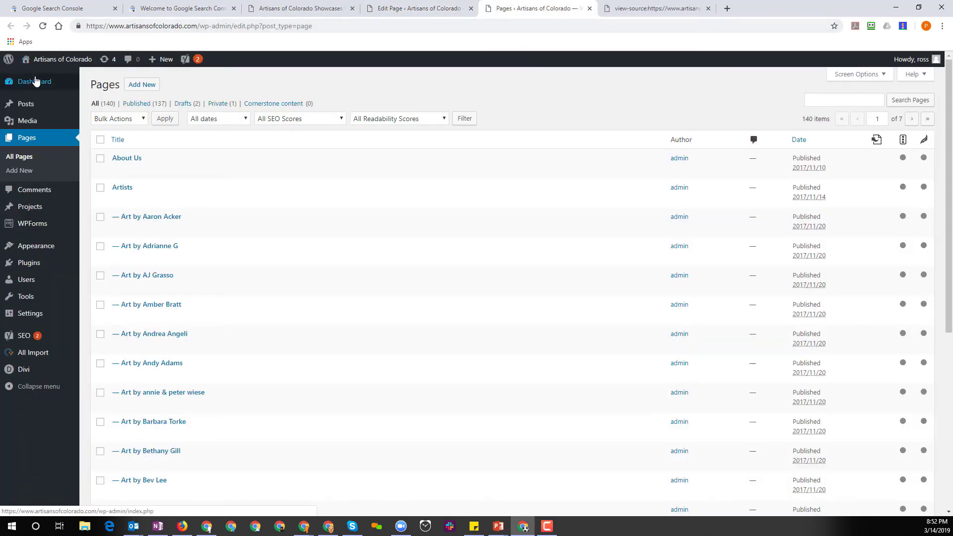
- Visit the live Artisans of Colorado home page and view its HTML source with Ctrl+U
left_click(38, 77)
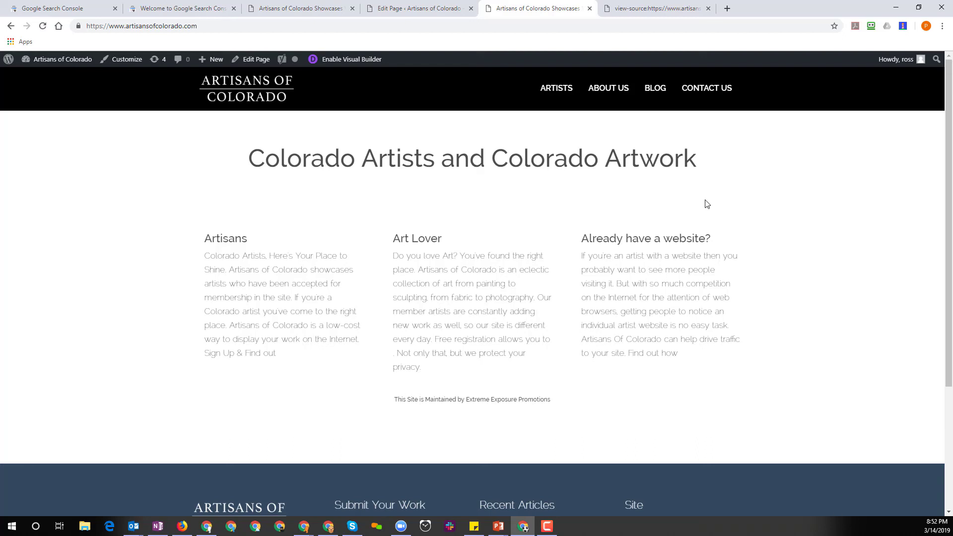
key("ctrl+u")
key("ctrl+j")
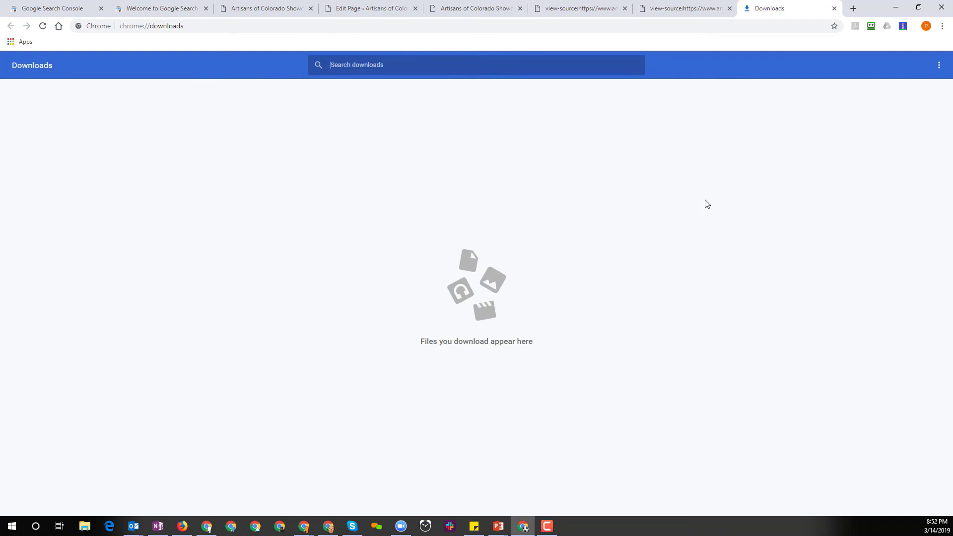
left_click(835, 9)
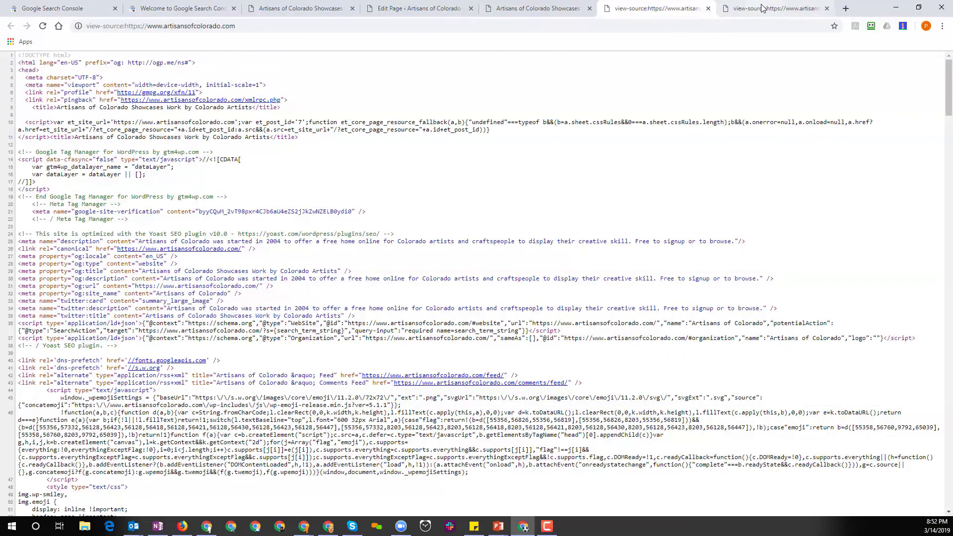
left_click(669, 14)
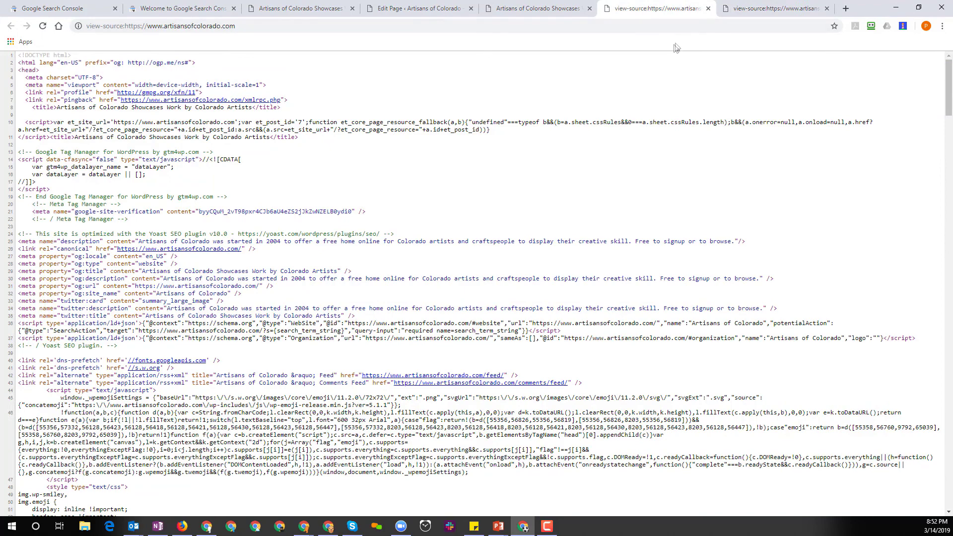
left_click(566, 12)
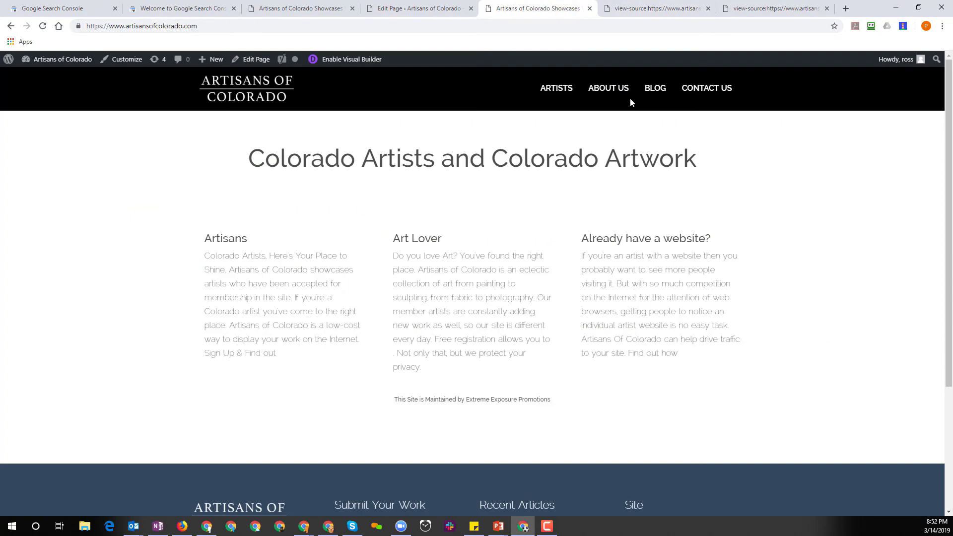
key("ctrl+u")
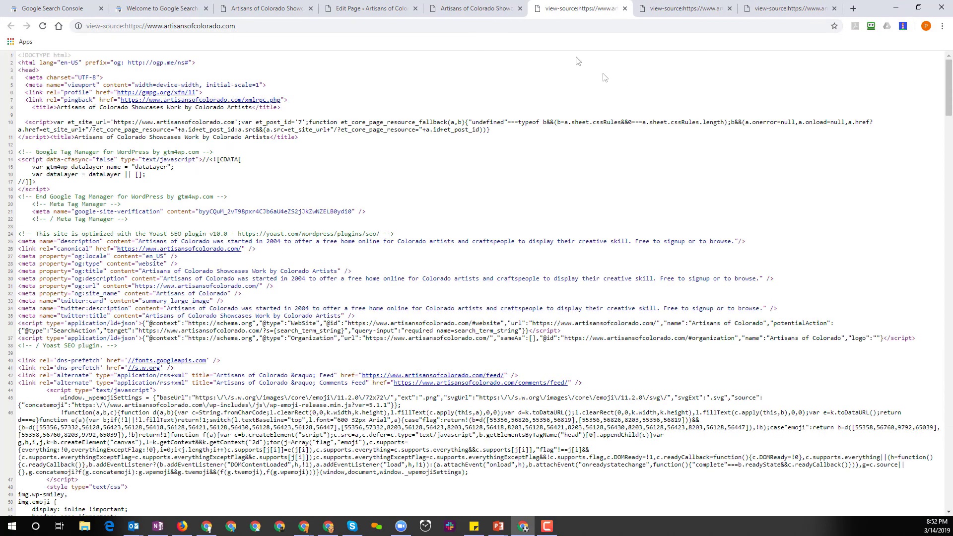
- Search the enlarged source for 'meta name=' and select the google-site-verification tag's content code
key("ctrl+plus")
key("ctrl+plus")
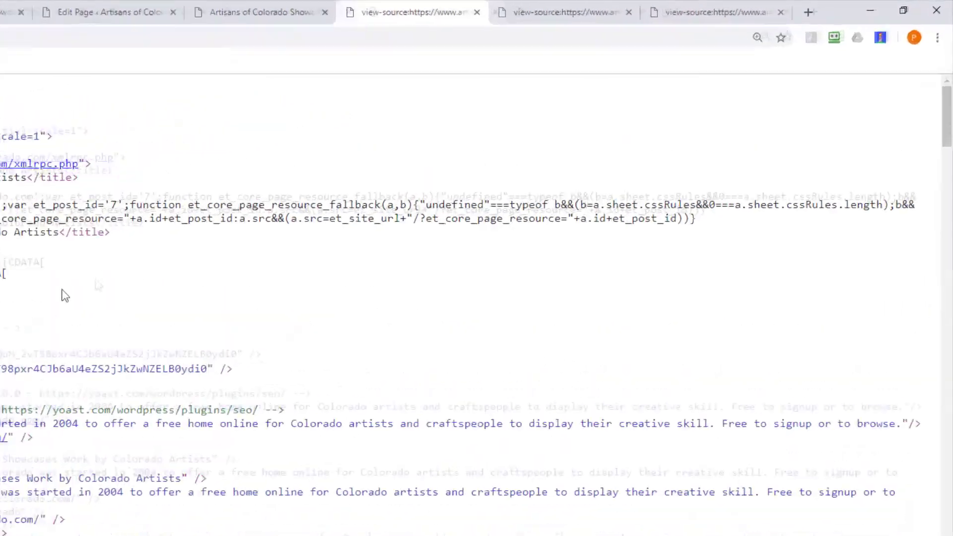
key("ctrl+f")
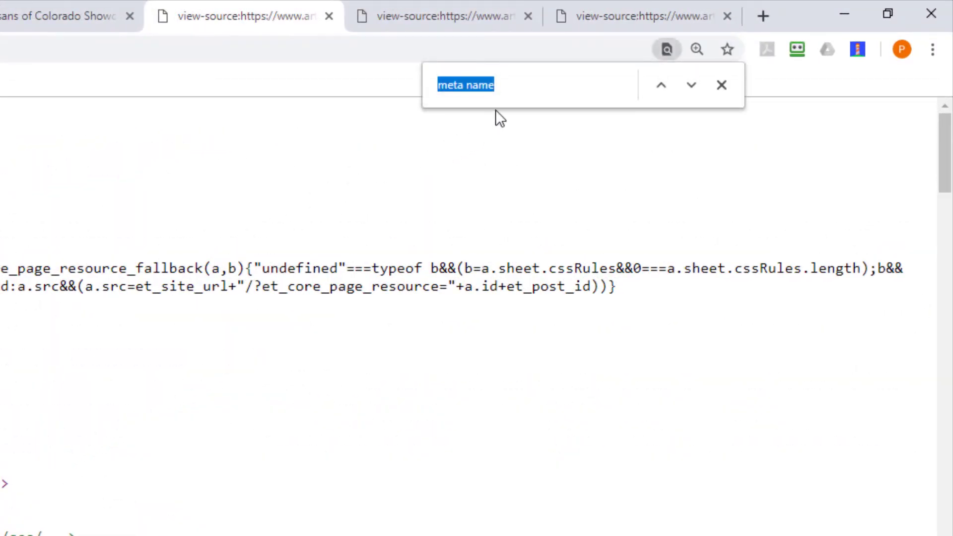
left_click(504, 84)
key("ctrl+a")
type("meta ")
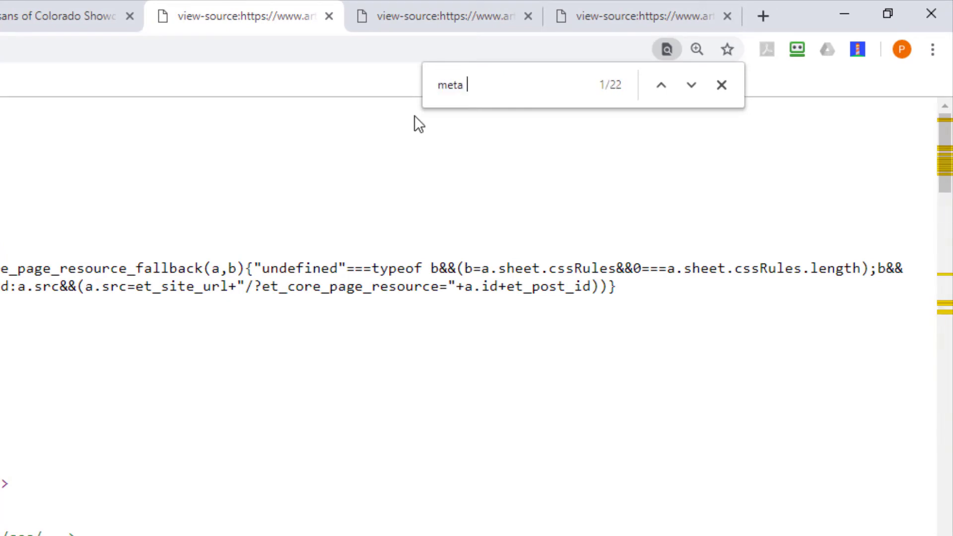
type("name=")
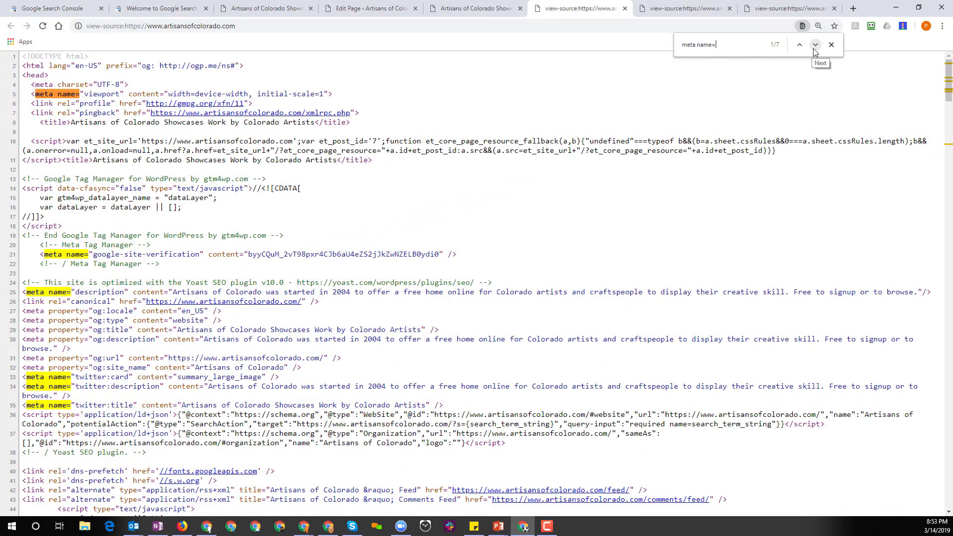
left_click(815, 46)
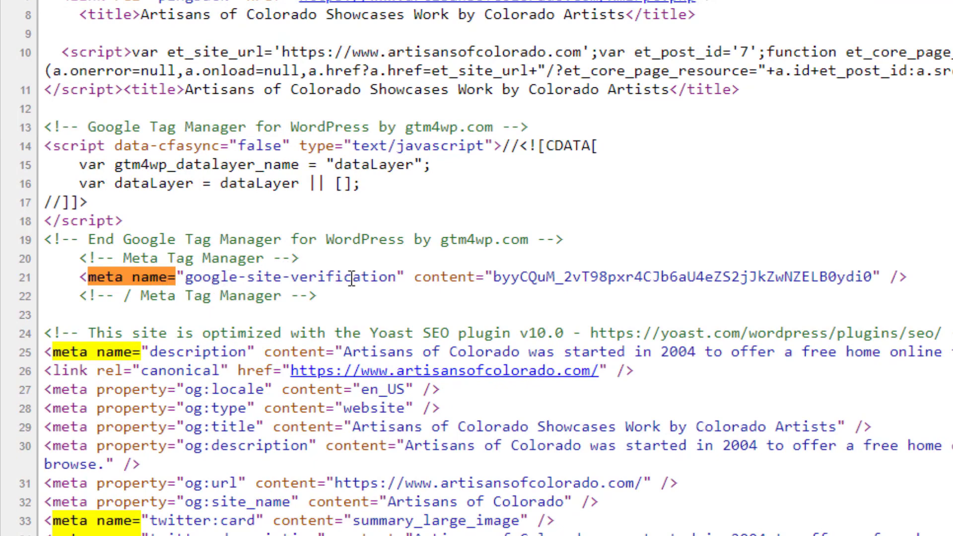
left_click_drag(502, 278, 874, 278)
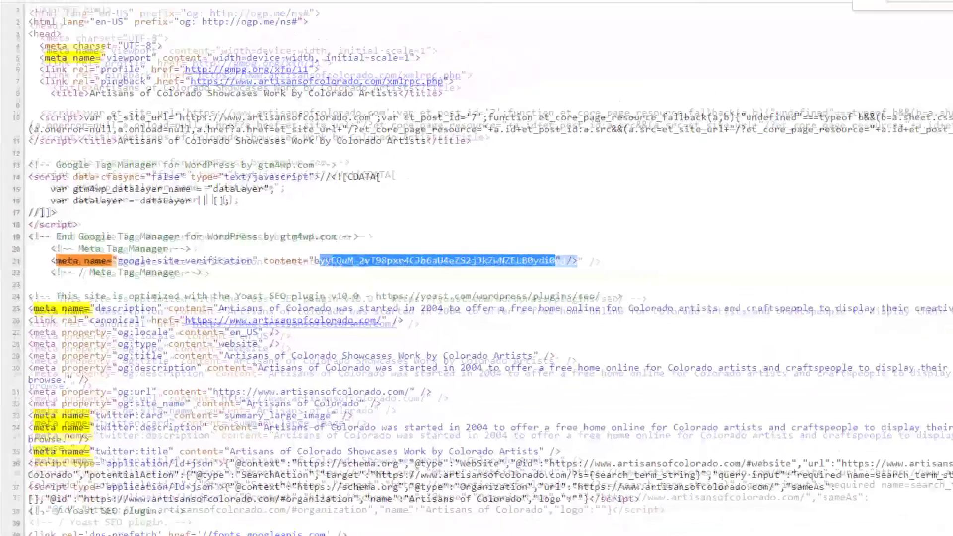
- Verify ownership of artisansofcolorado.com via the HTML tag method and open the property Overview
left_click(159, 8)
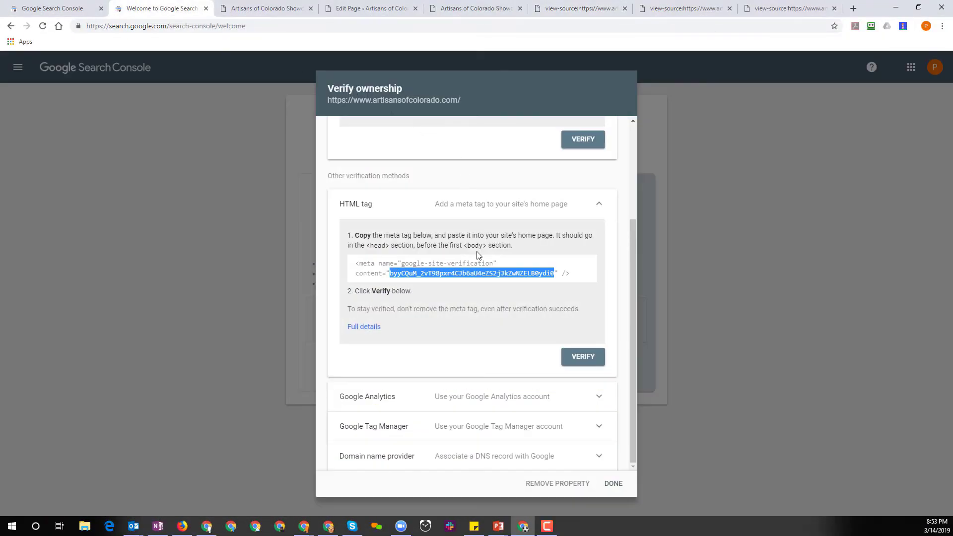
left_click(426, 288)
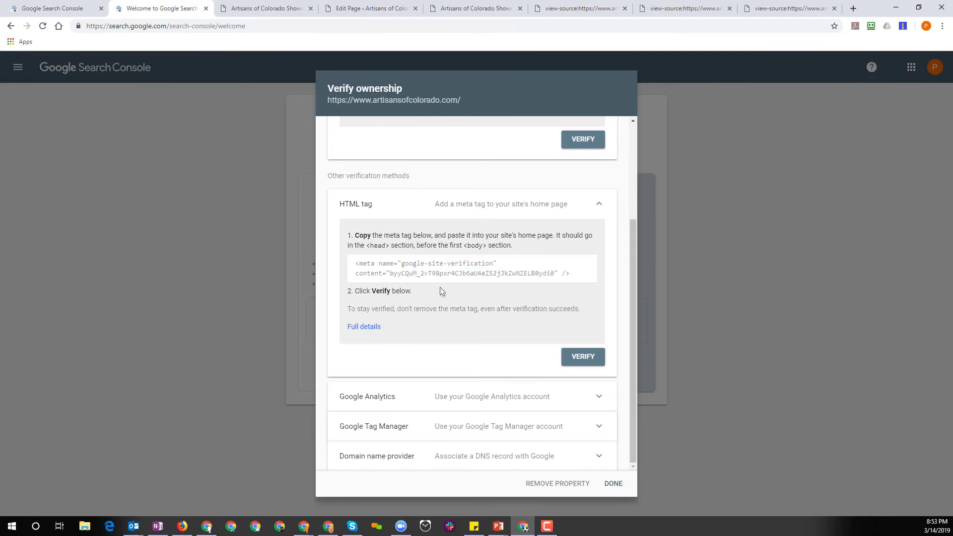
left_click(583, 357)
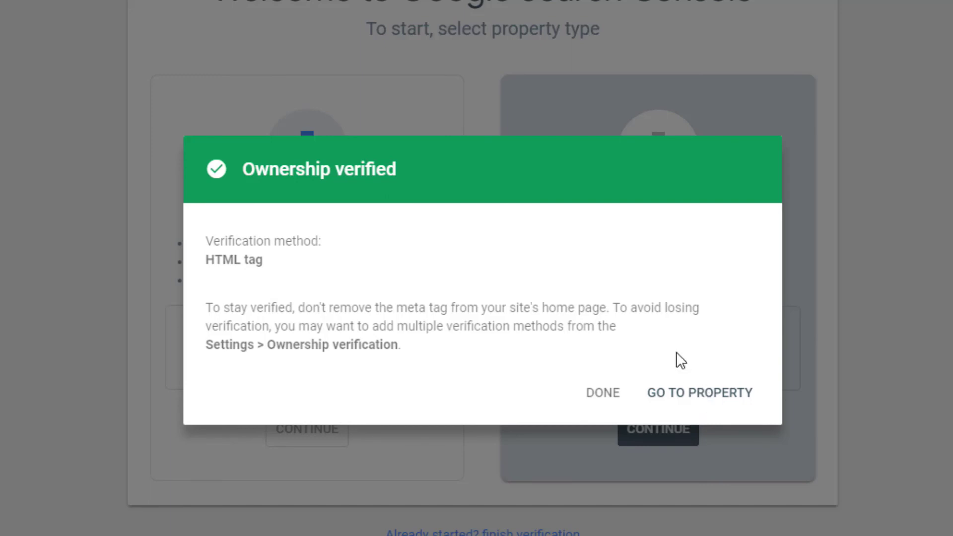
left_click(664, 395)
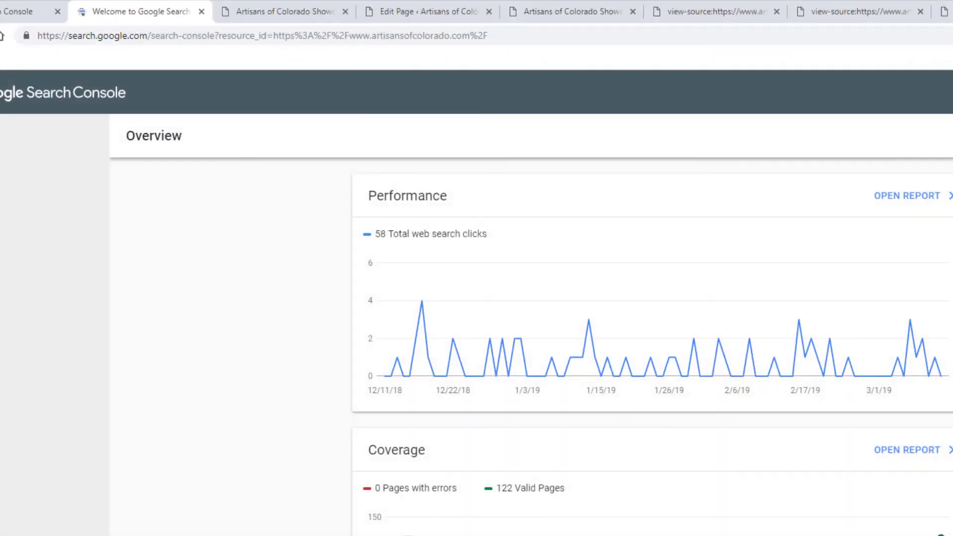